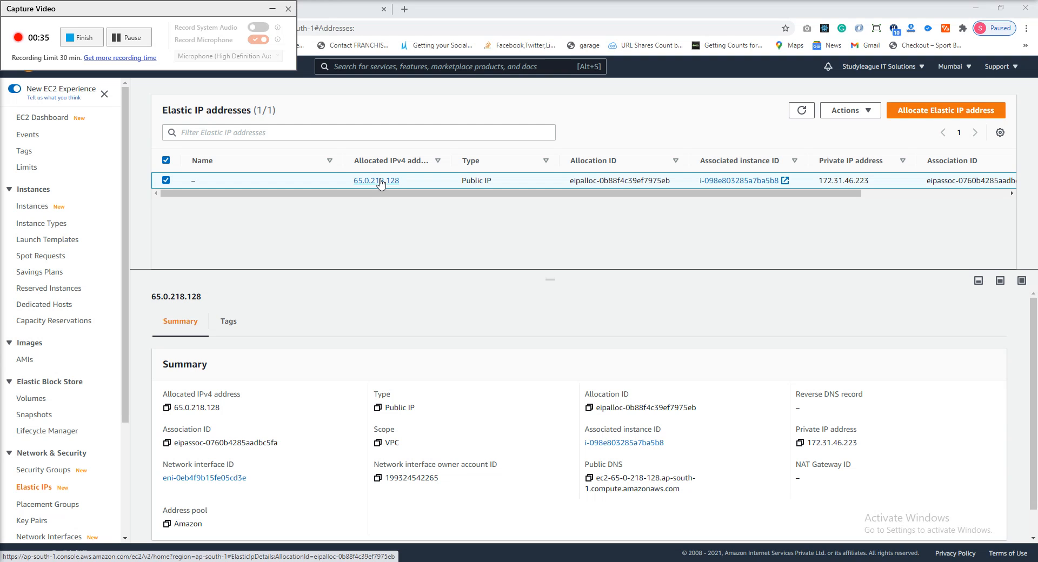
click(330, 9)
click(273, 9)
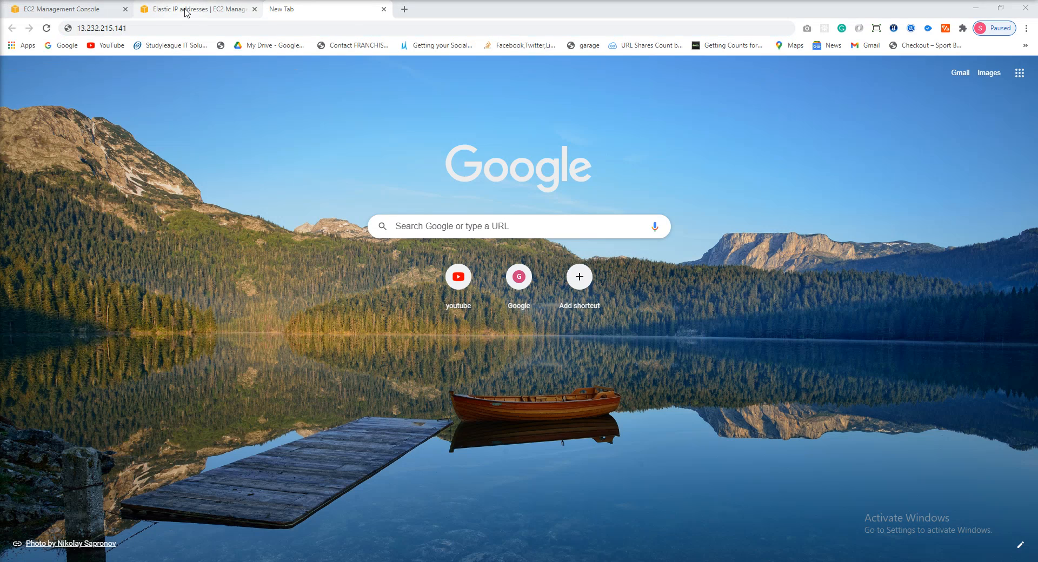
click(187, 10)
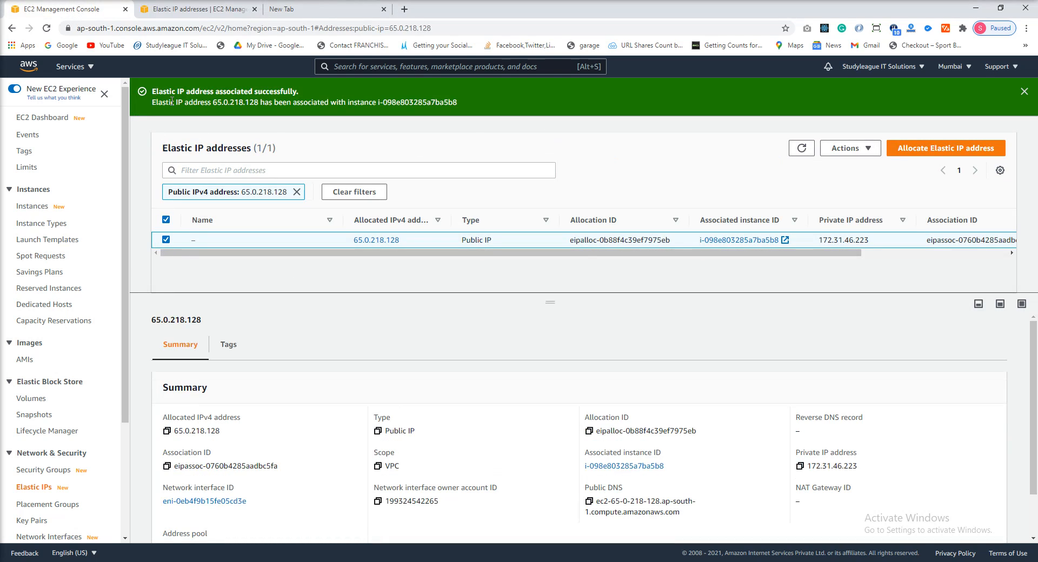
click(12, 28)
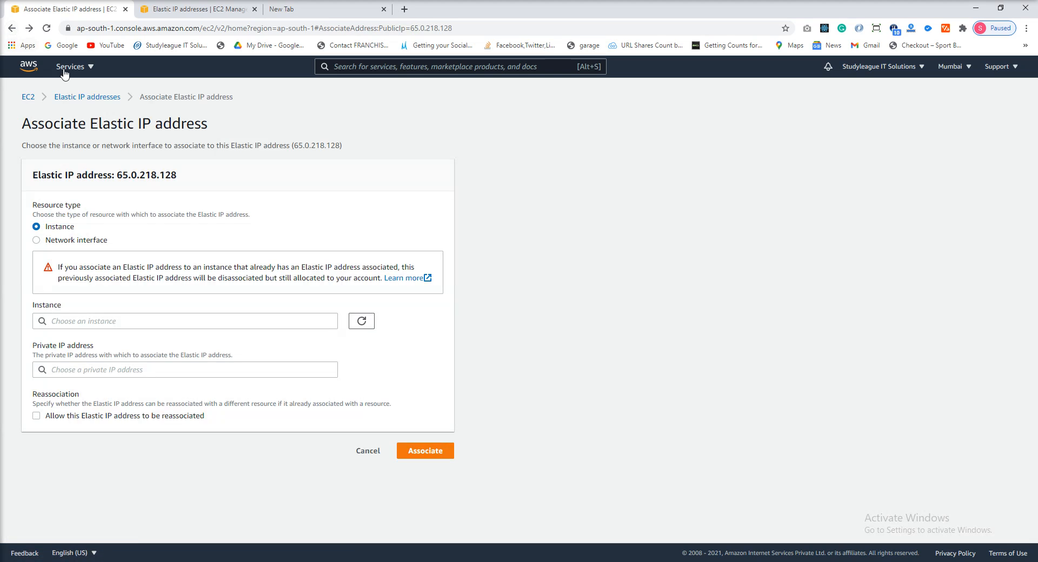
click(29, 27)
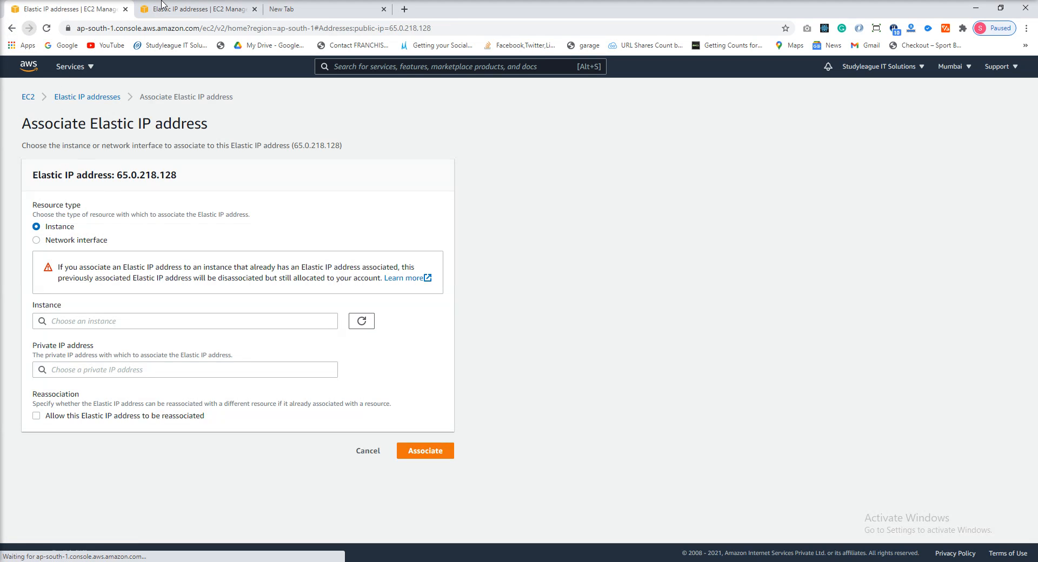
Step: Open the EC2 instances list and check the public IPv4 address of the temp instance
click(162, 5)
click(35, 209)
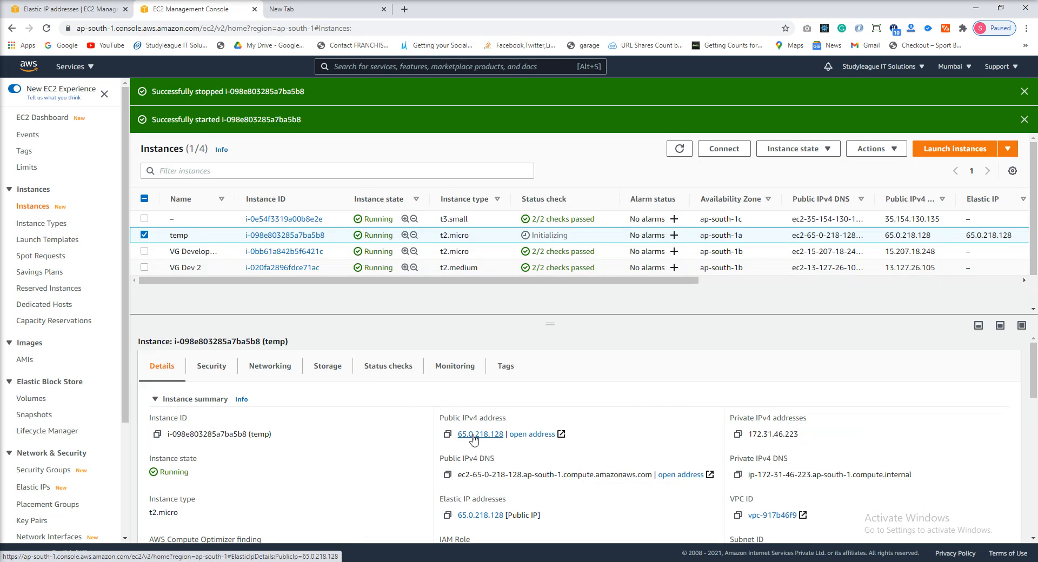
click(473, 436)
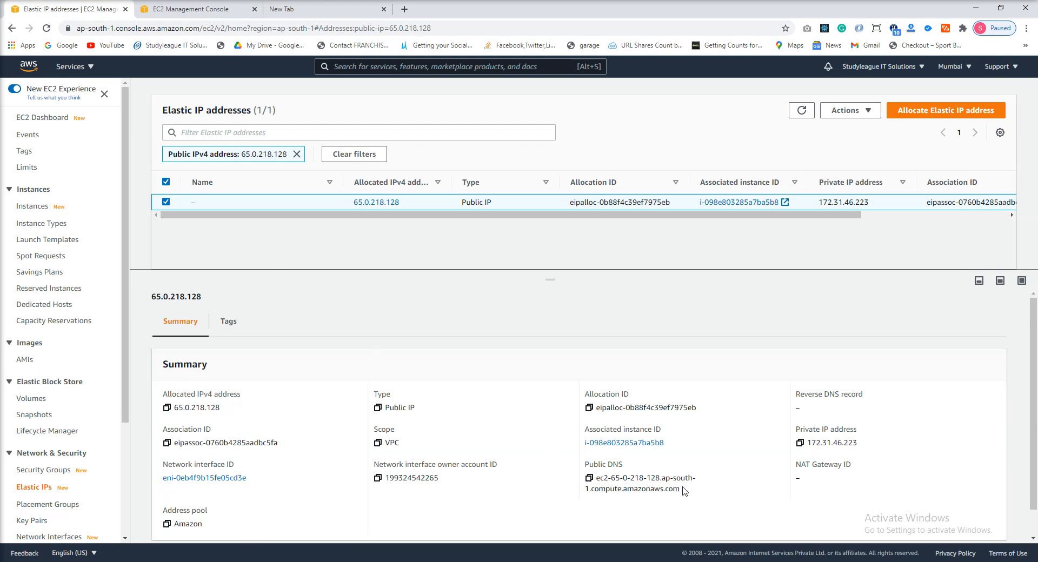
Step: Remove the public IPv4 address filter from the Elastic IP addresses list
scroll(681, 491, down, 1)
scroll(325, 379, up, 1)
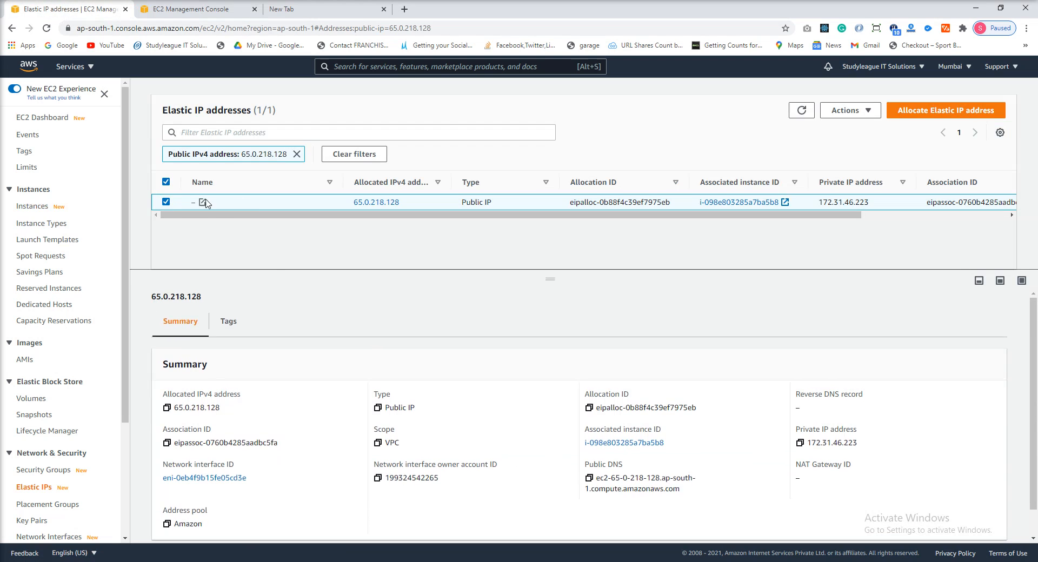
click(163, 204)
click(298, 155)
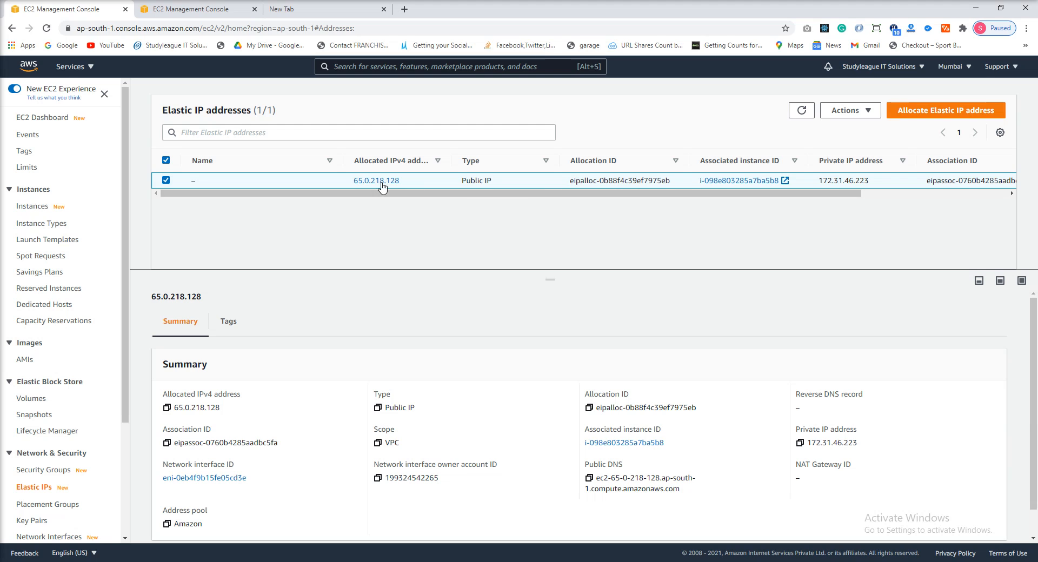
Step: Select only the unnamed t3.small instance in the instances list and view its details
click(198, 9)
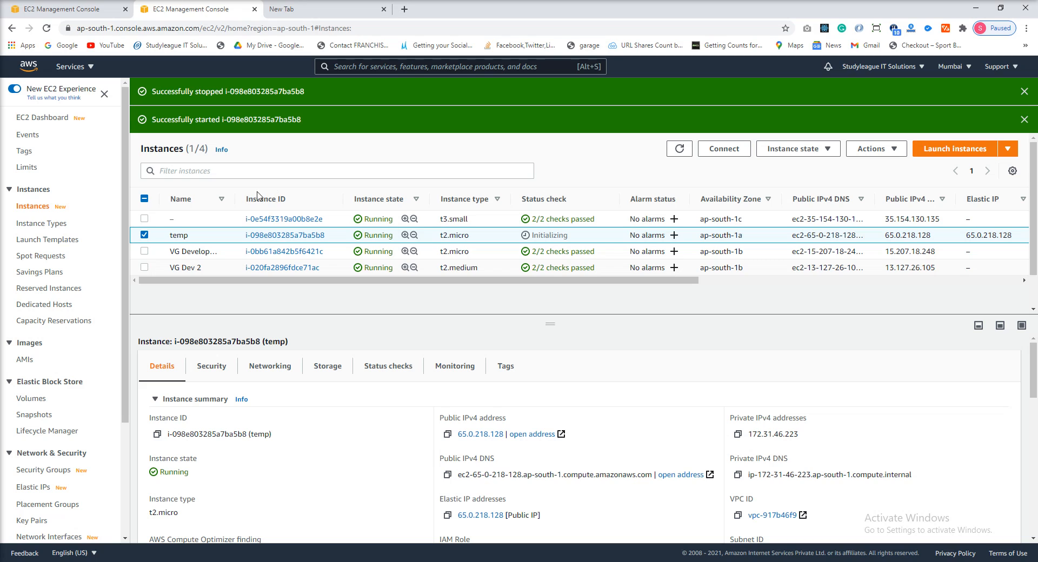
click(144, 219)
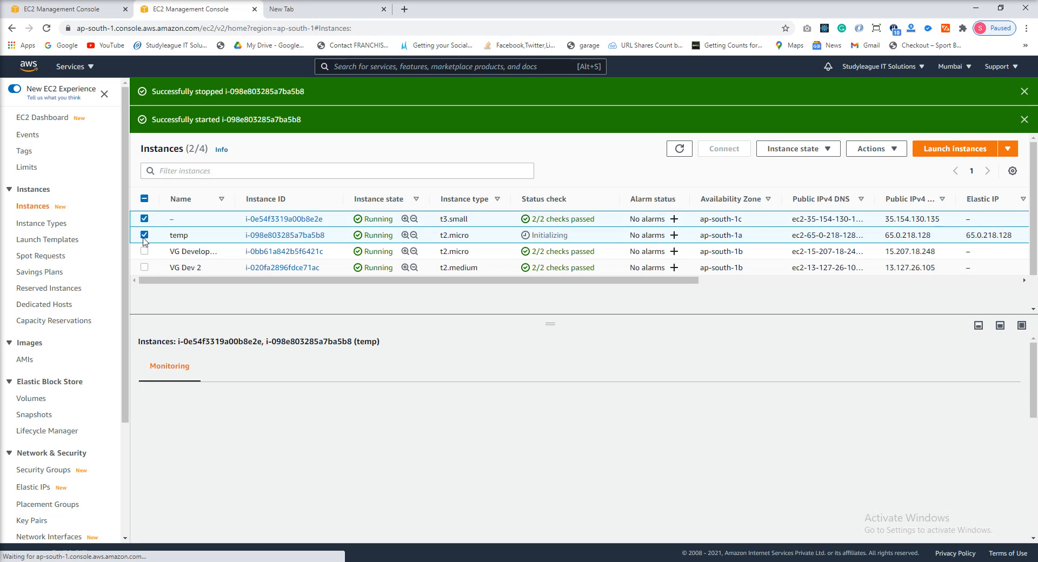
click(144, 236)
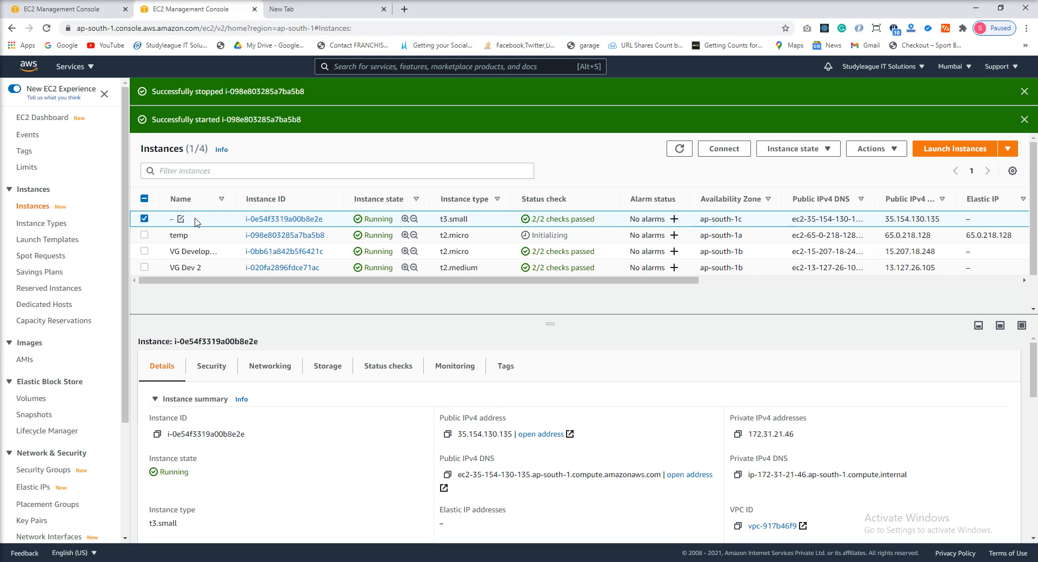
Step: Disassociate Elastic IP address 65.0.218.128 from the temp instance
click(79, 16)
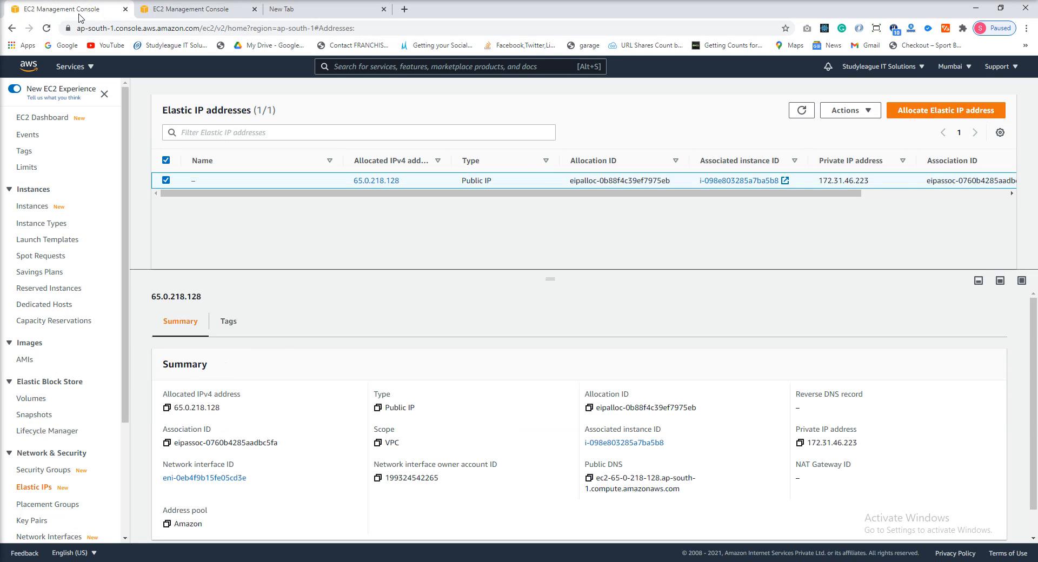
click(839, 122)
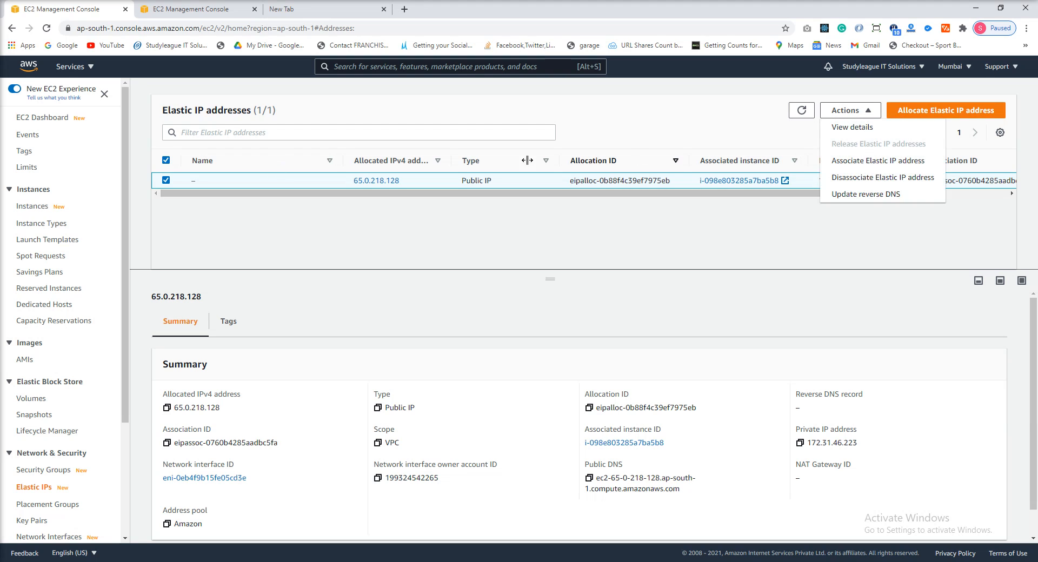
click(878, 178)
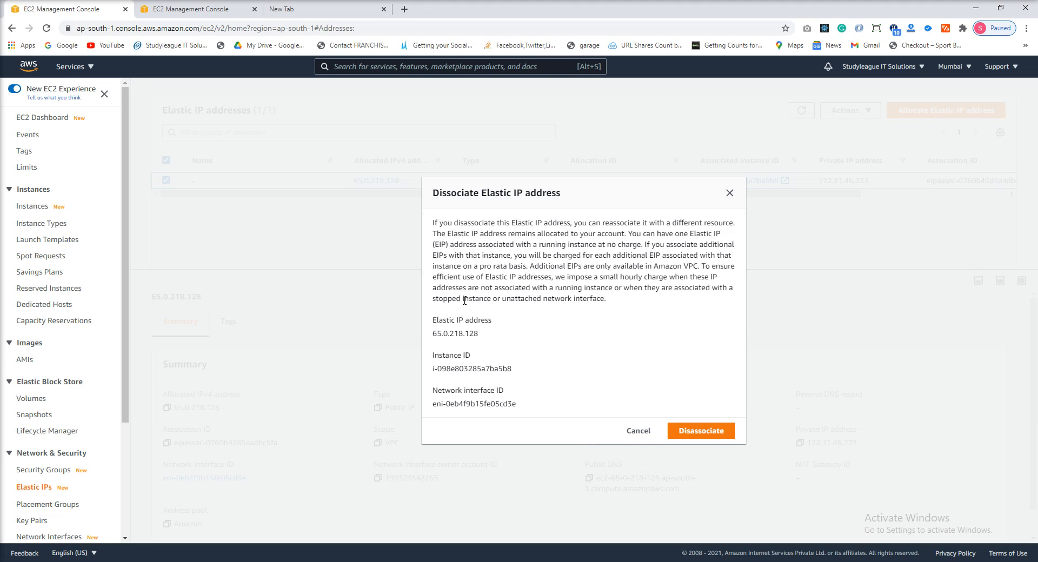
click(704, 434)
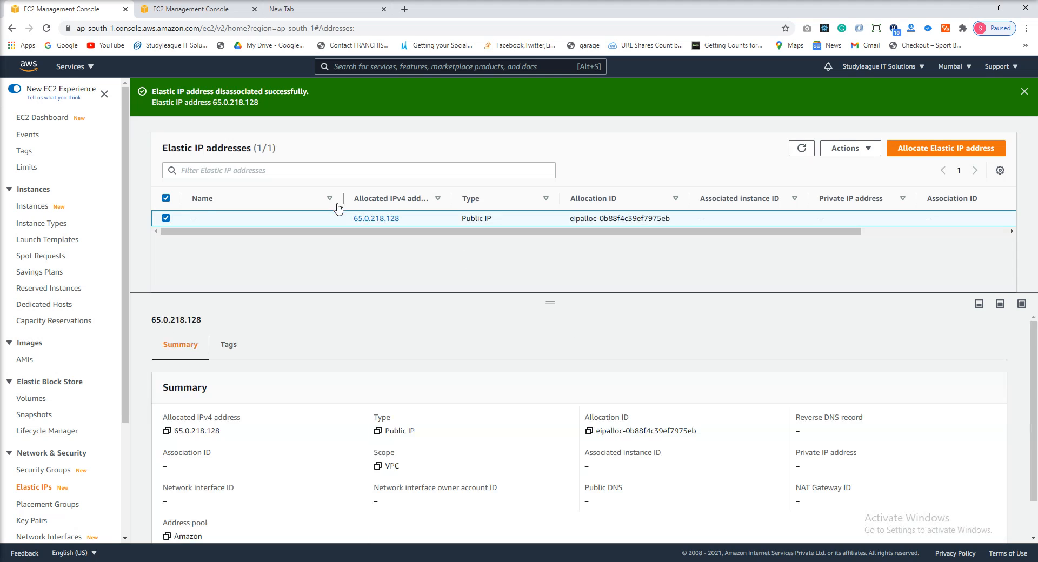
Step: Return to the instances list and make temp the only selected instance to view its details
click(192, 15)
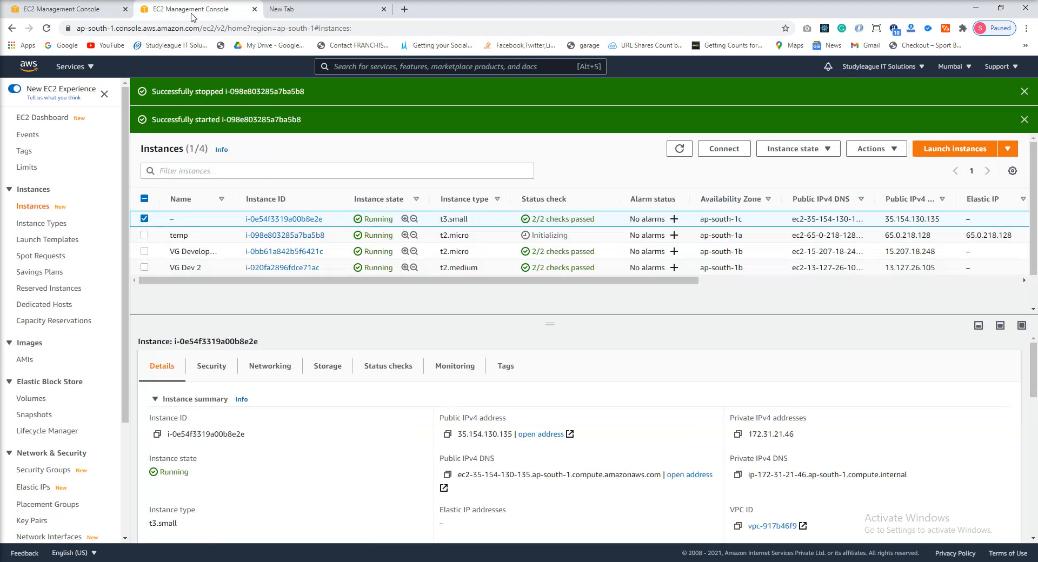
click(144, 234)
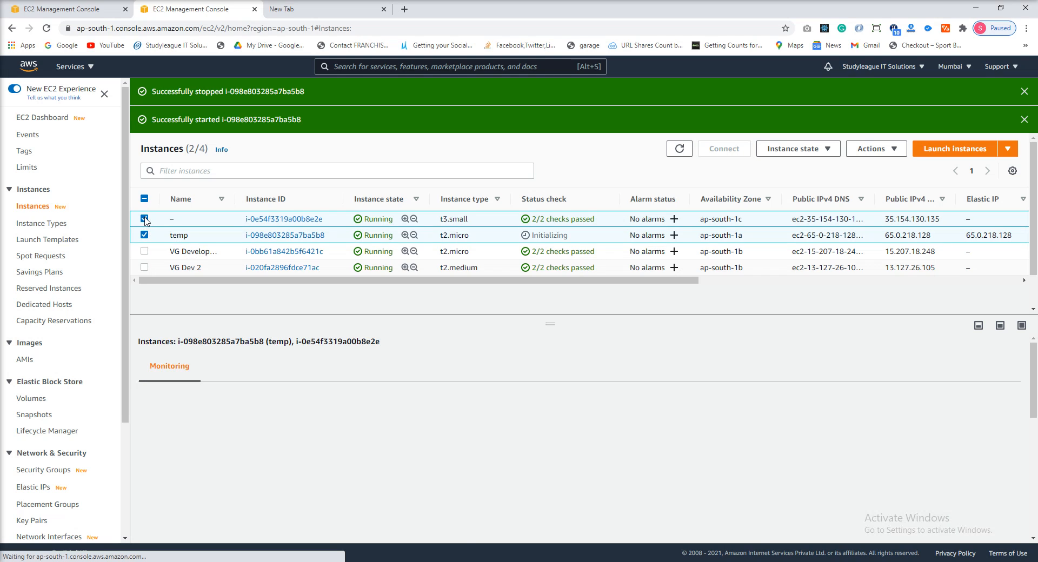
click(145, 219)
click(144, 219)
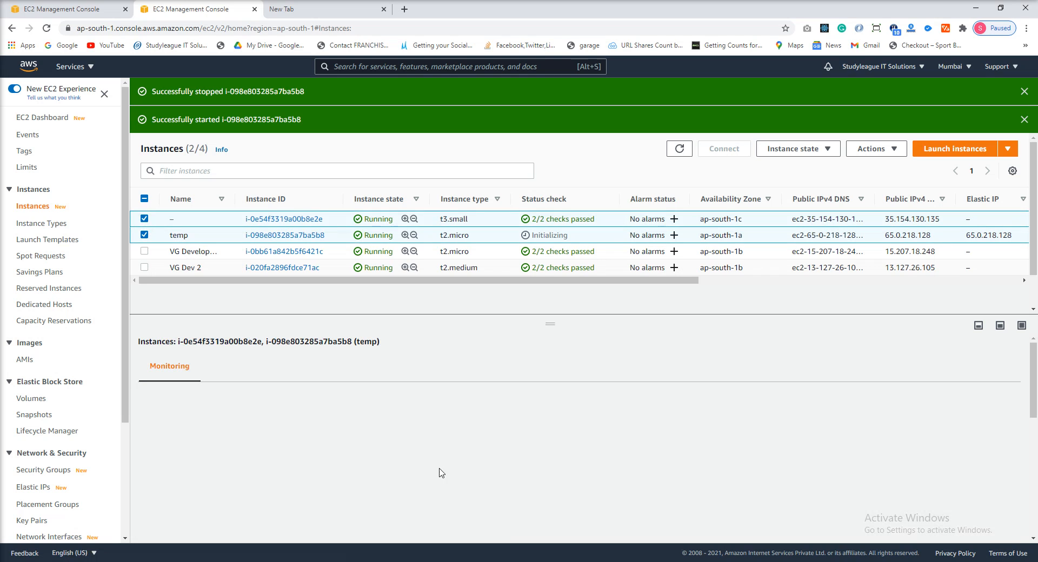
click(144, 218)
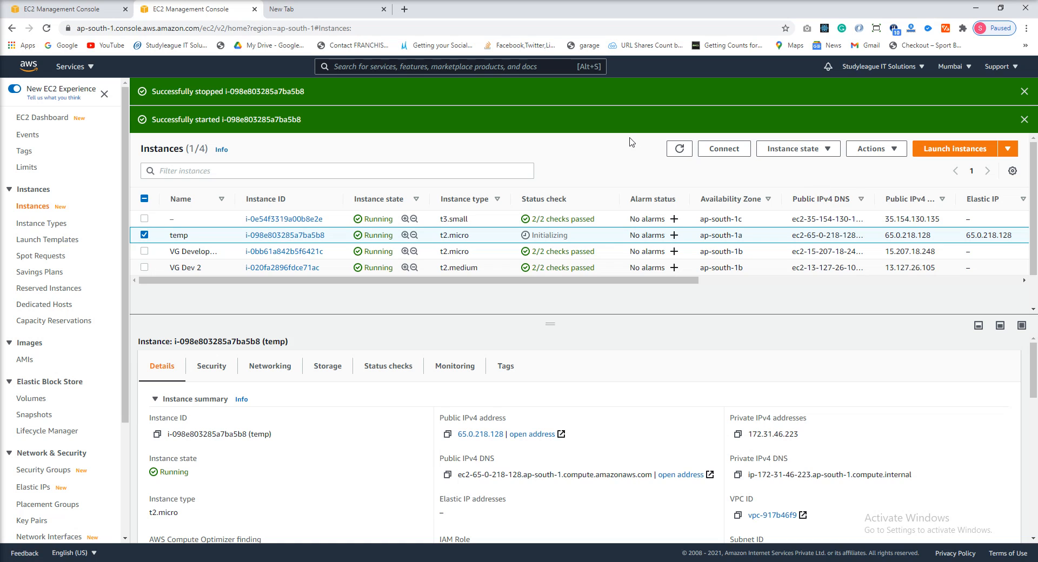
Step: Refresh the instances list and examine the temp instance's Elastic IP addresses field
click(679, 149)
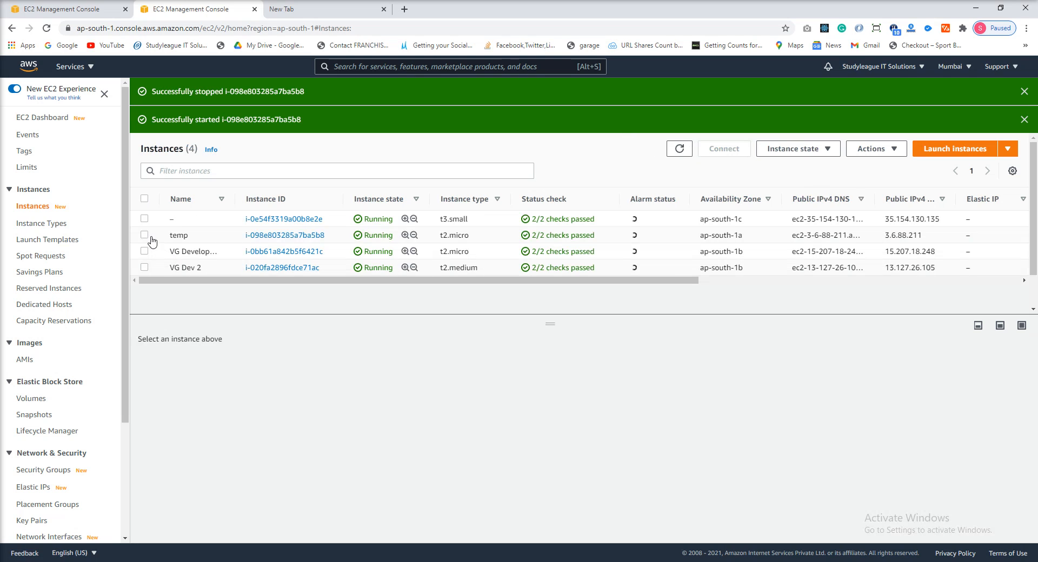
click(145, 235)
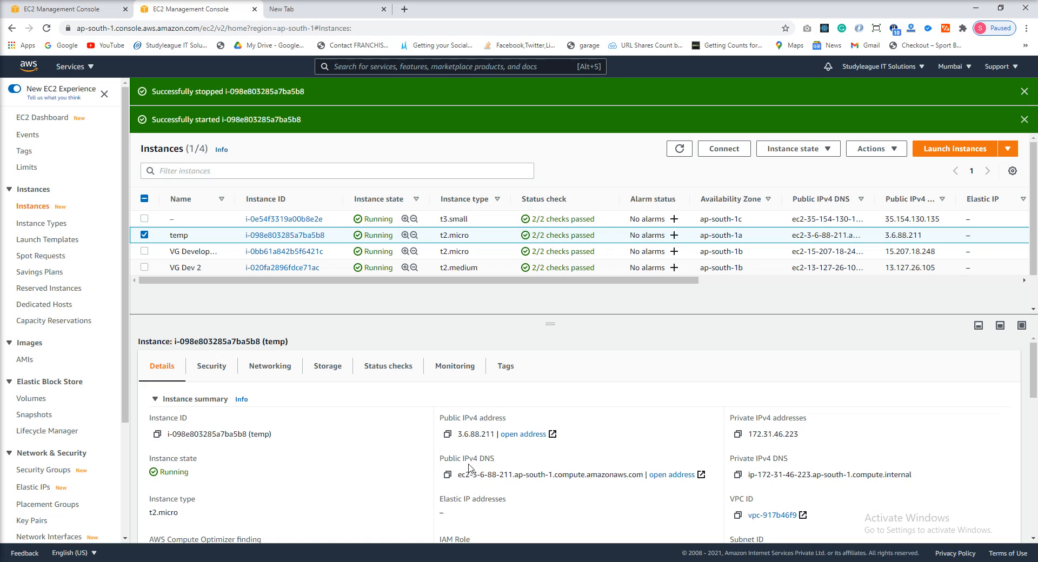
scroll(476, 440, down, 1)
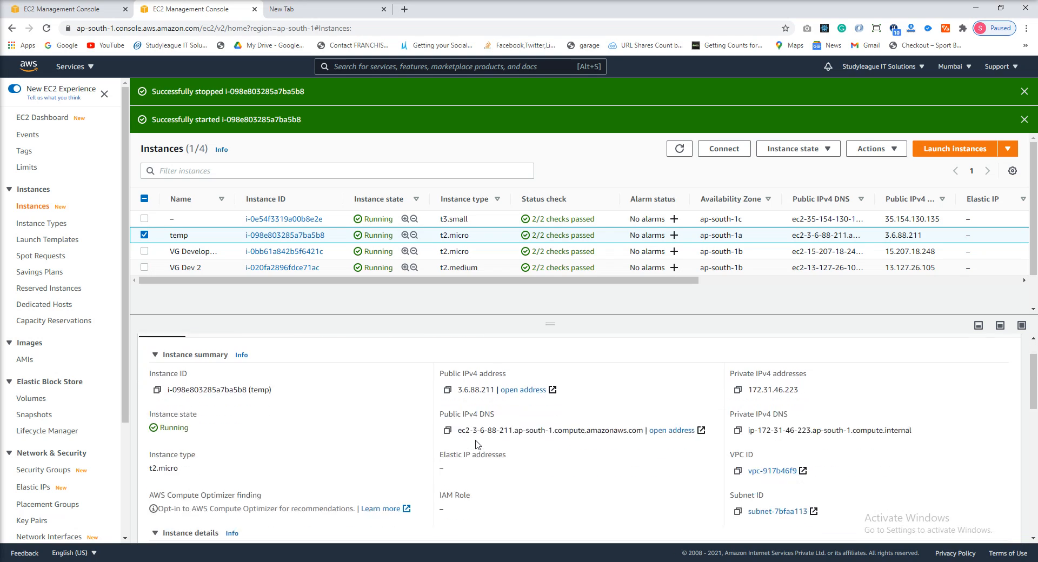
drag(439, 458, 449, 457)
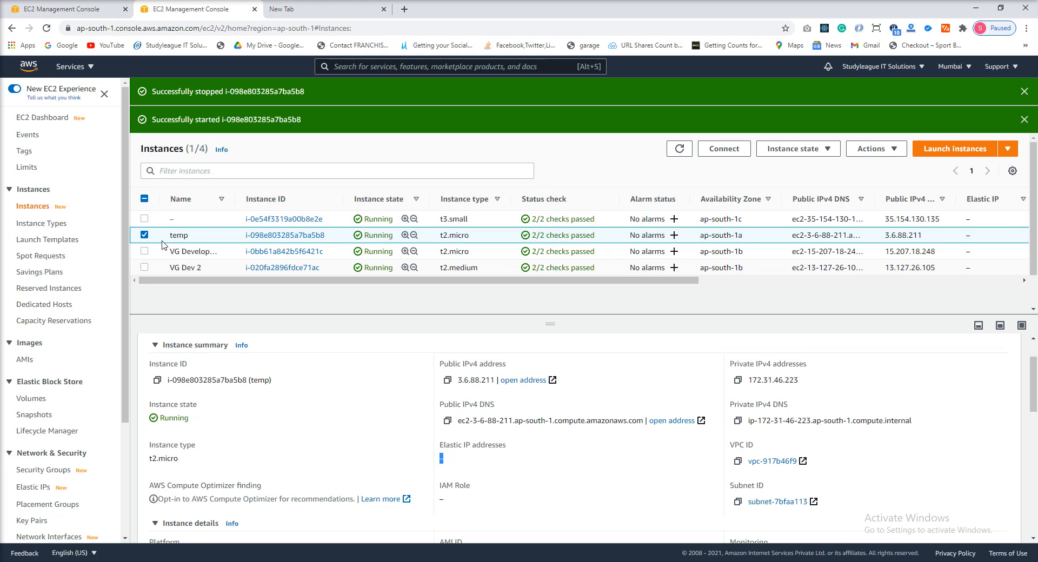
Step: Associate Elastic IP address 65.0.218.128 with the unnamed instance i-0e54f3319a00b8e2e, using private IP address 172.31.21.46
click(145, 219)
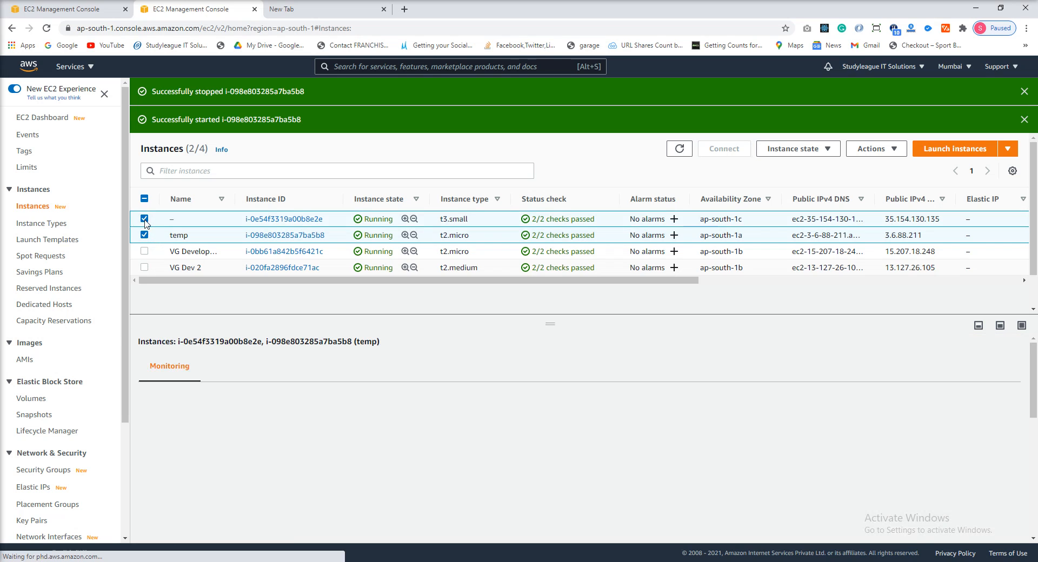
click(145, 235)
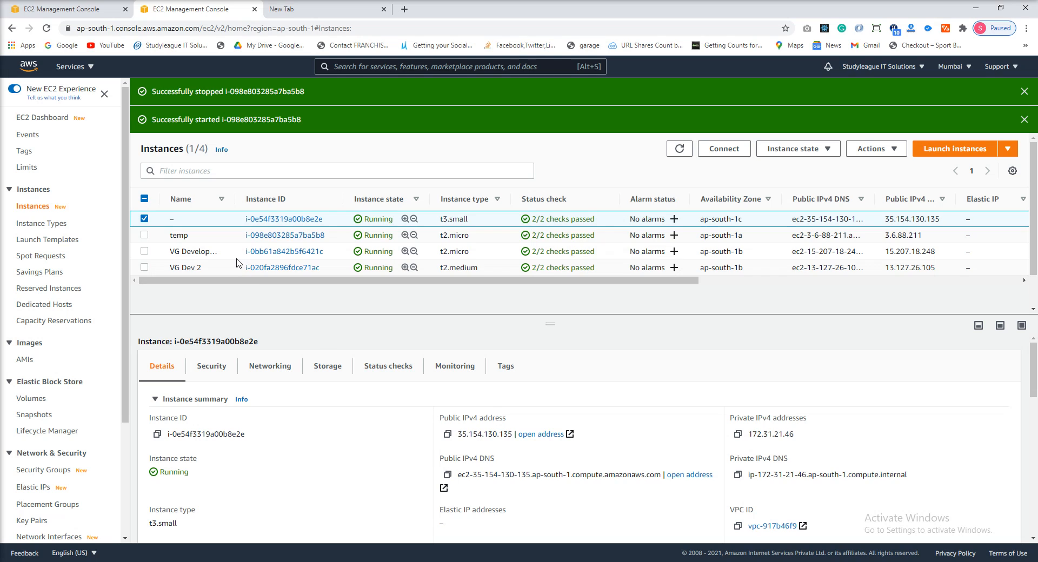
click(66, 13)
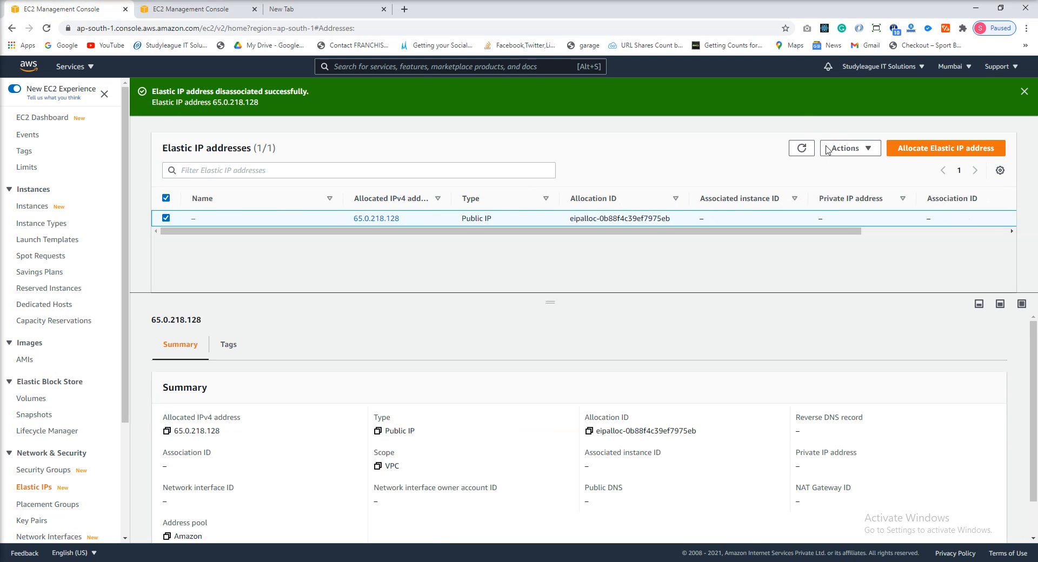
click(846, 148)
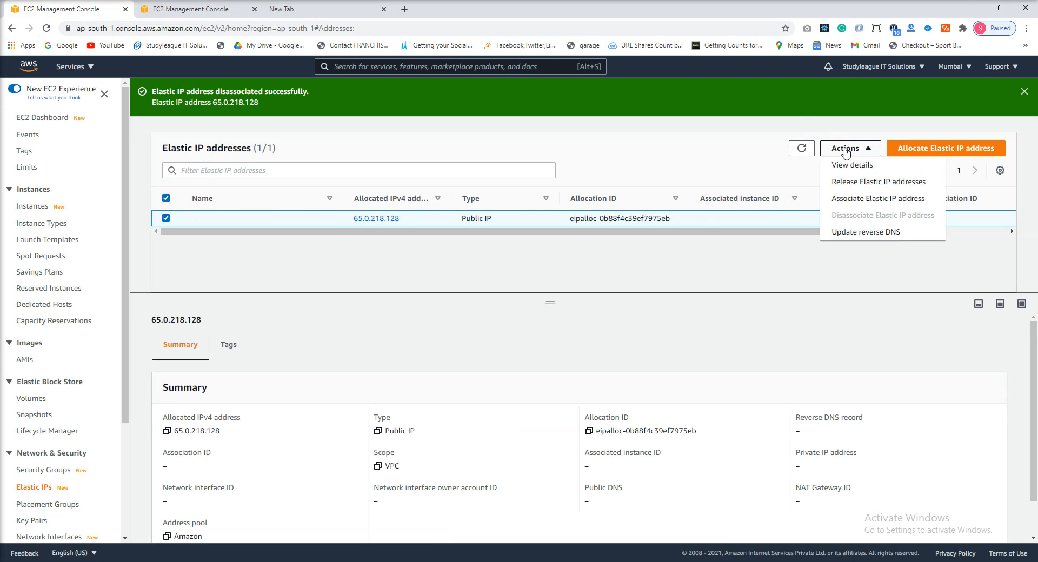
click(865, 200)
click(108, 324)
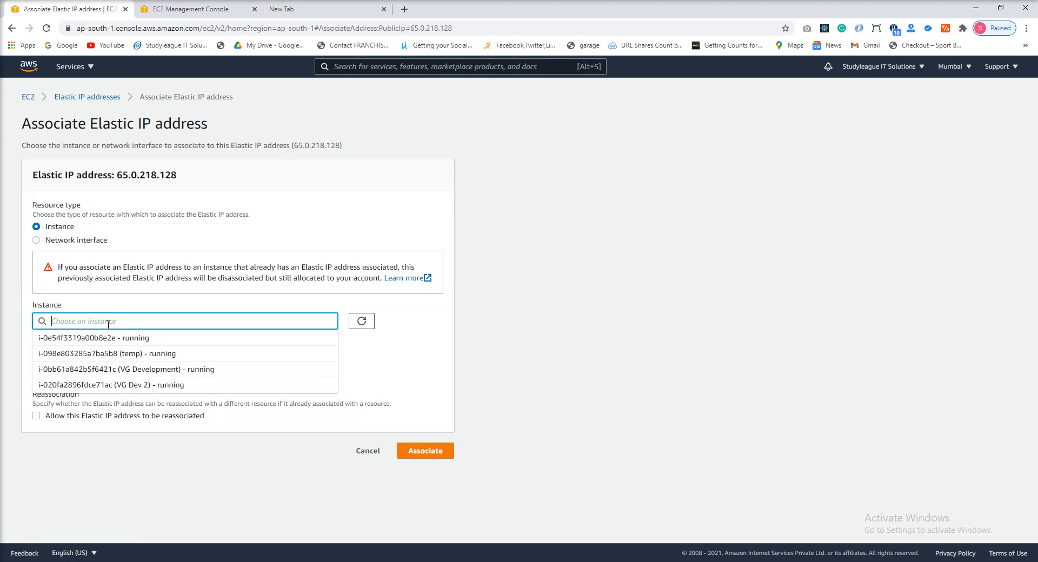
click(149, 341)
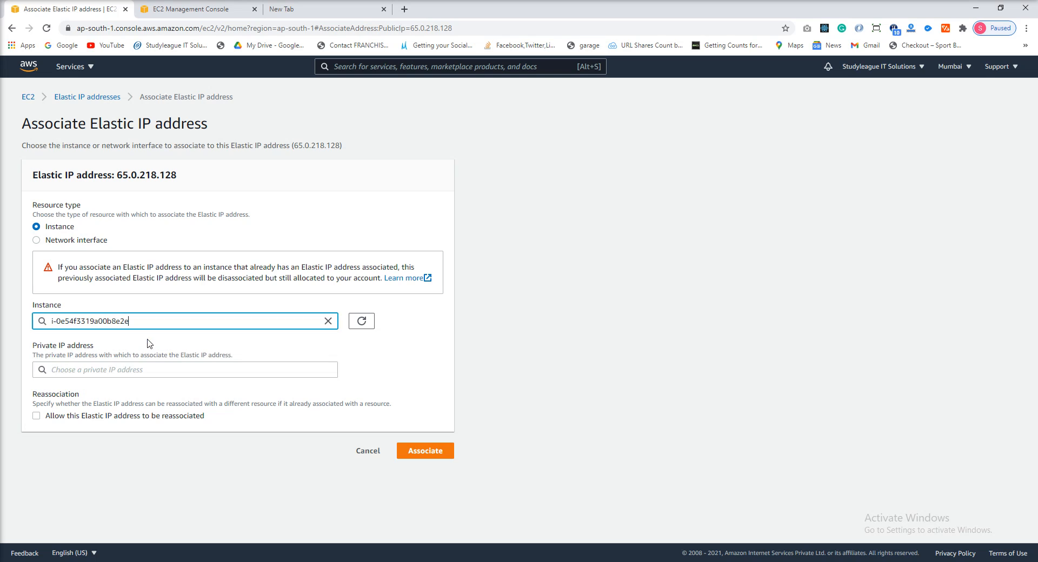
click(130, 370)
click(89, 387)
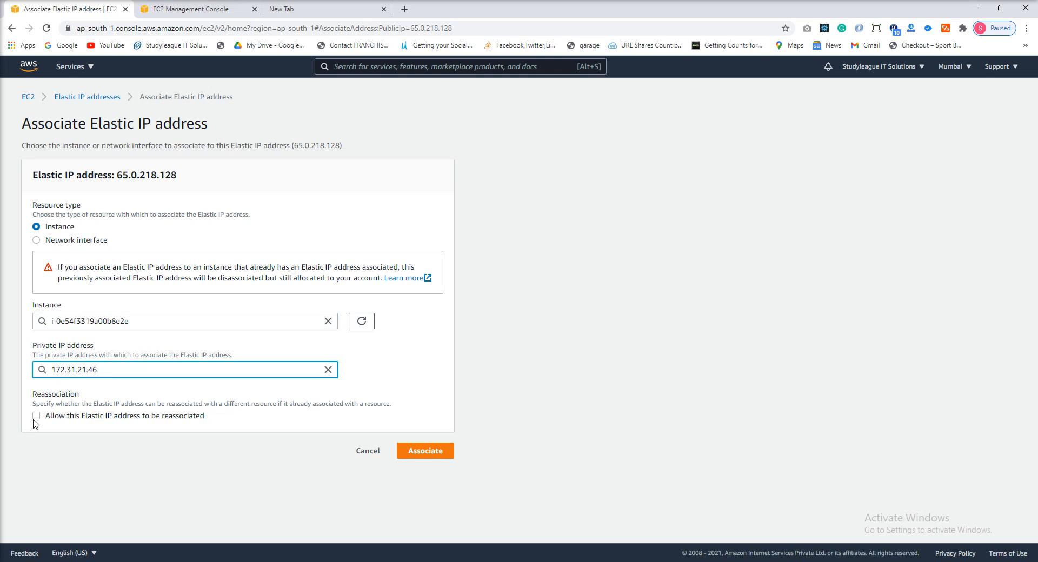
click(416, 457)
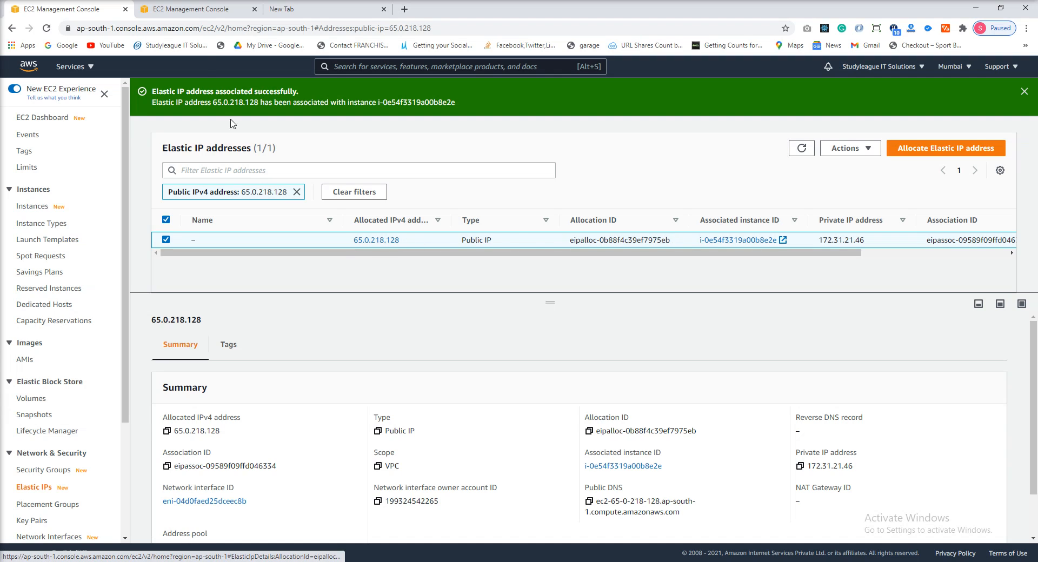
Step: Refresh the instances list, check the unnamed instance's public and Elastic IP addresses, and return to the Elastic IP addresses page
click(209, 11)
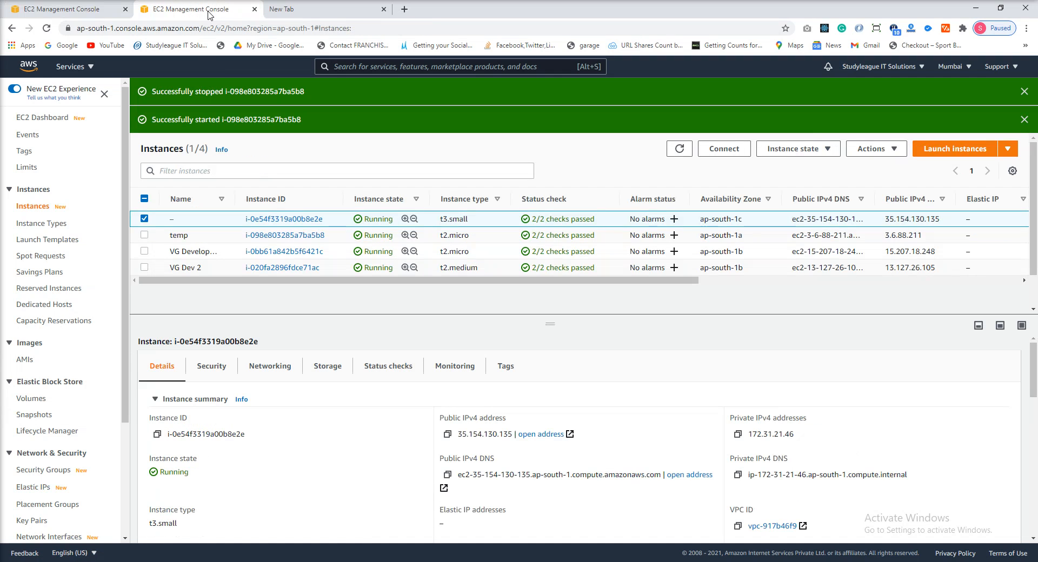
click(679, 148)
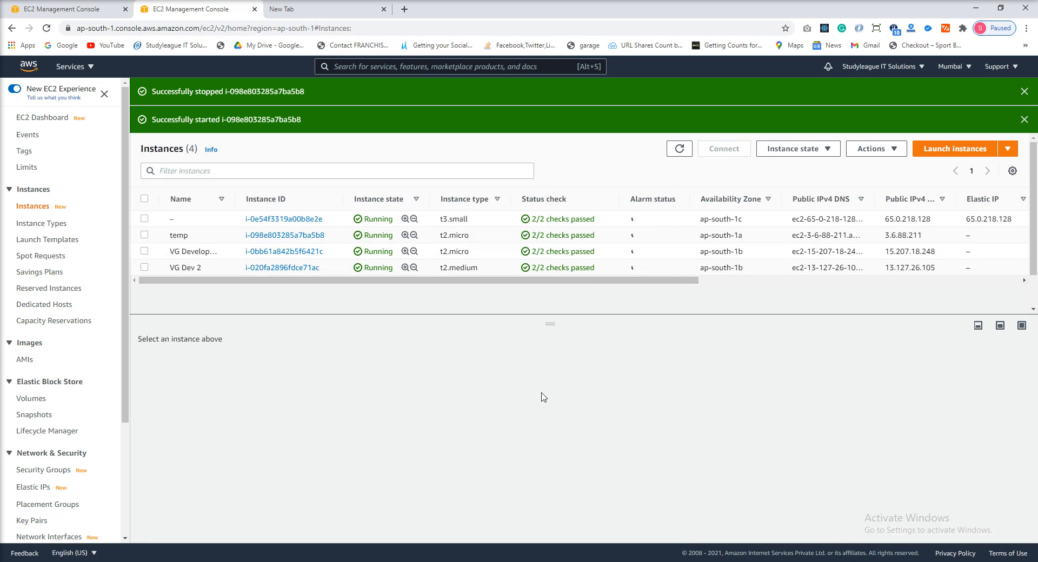
click(144, 219)
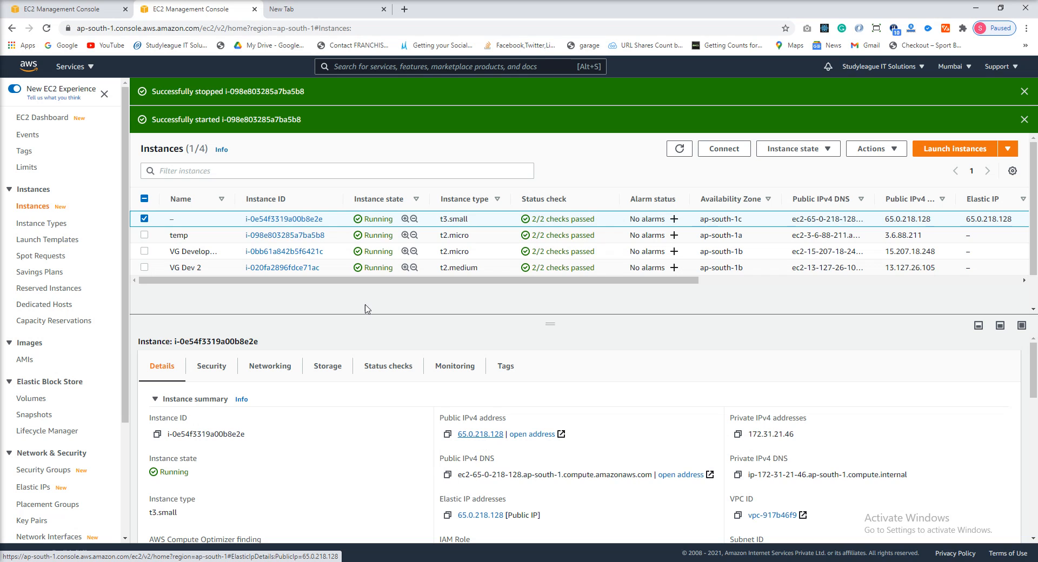
click(86, 11)
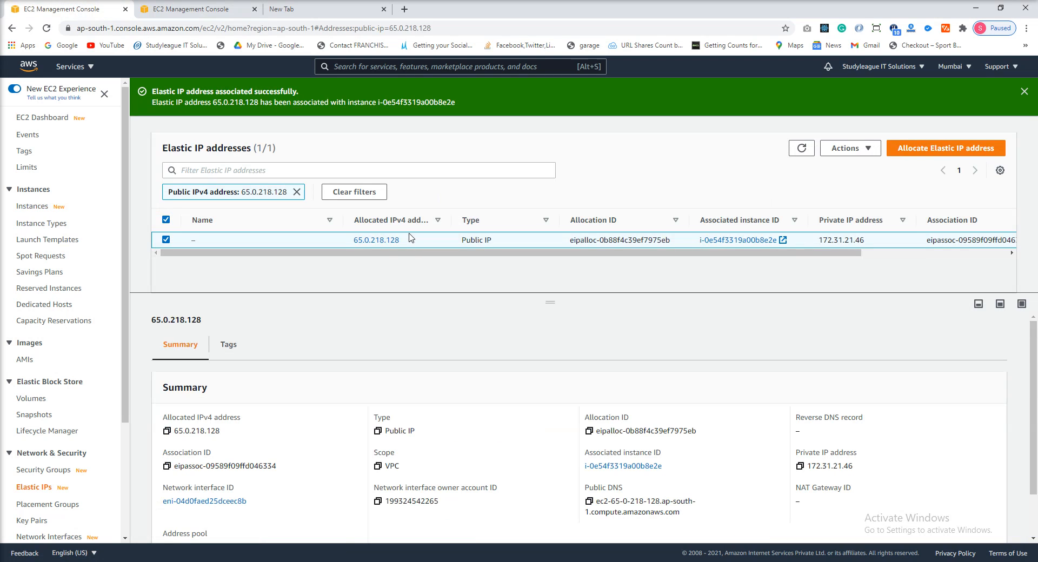
Step: Associate Elastic IP address 65.0.218.128 with the temp instance i-098e803285a7ba5b8, using private IP address 172.31.46.223 and allowing reassociation
click(846, 148)
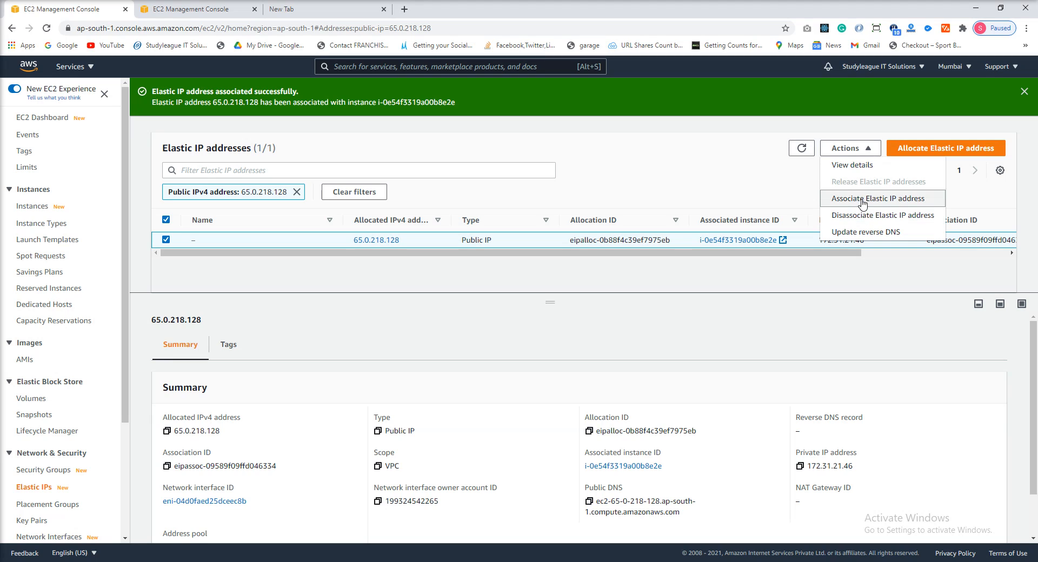
click(828, 201)
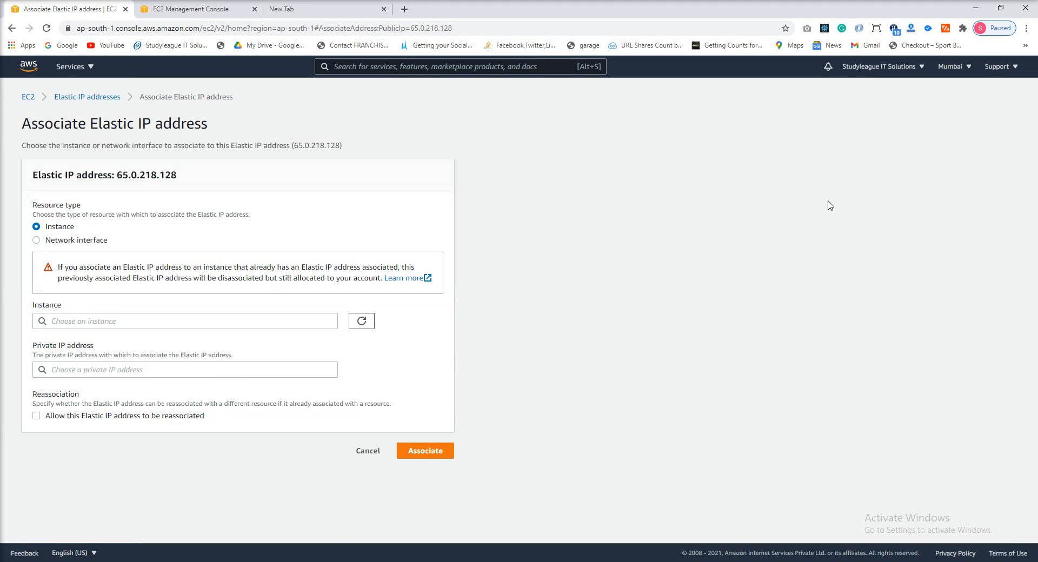
click(123, 321)
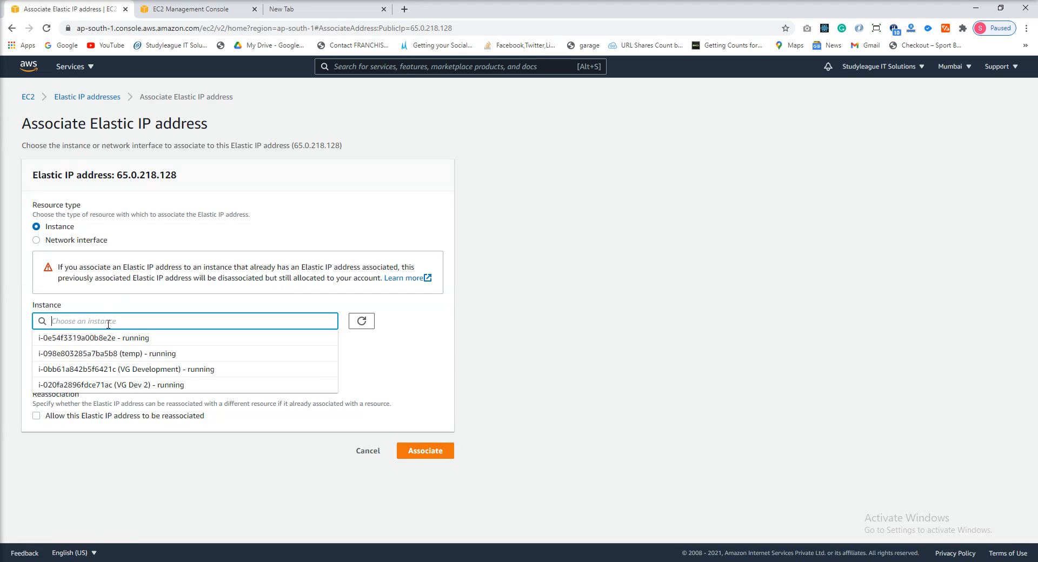
click(131, 356)
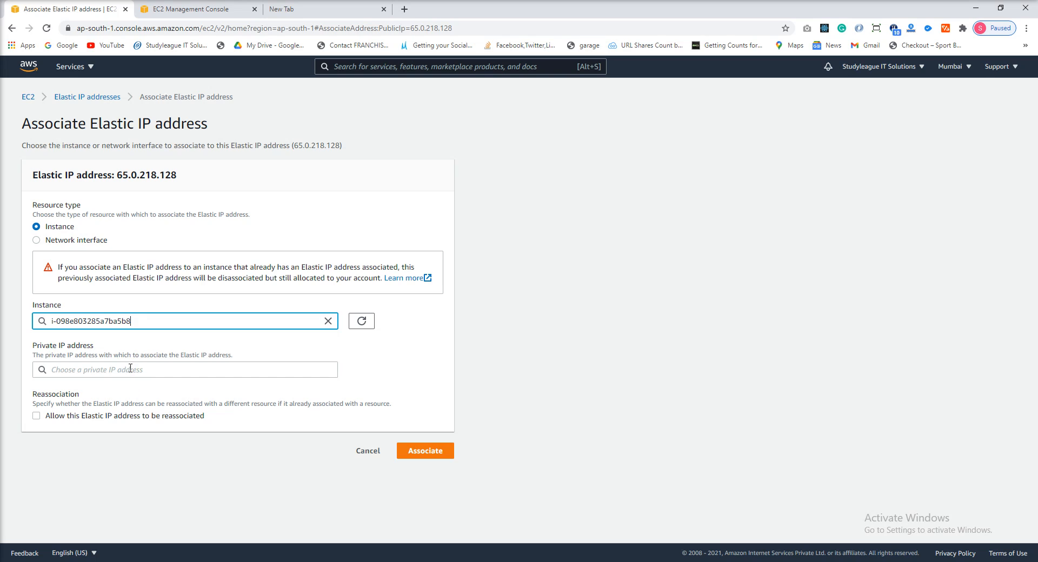
click(129, 373)
click(117, 387)
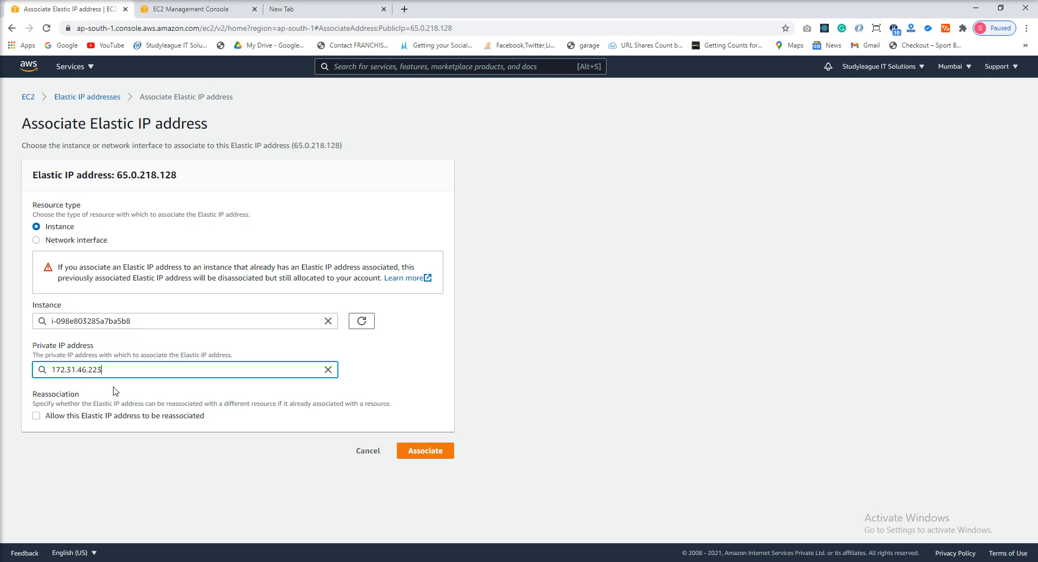
click(36, 417)
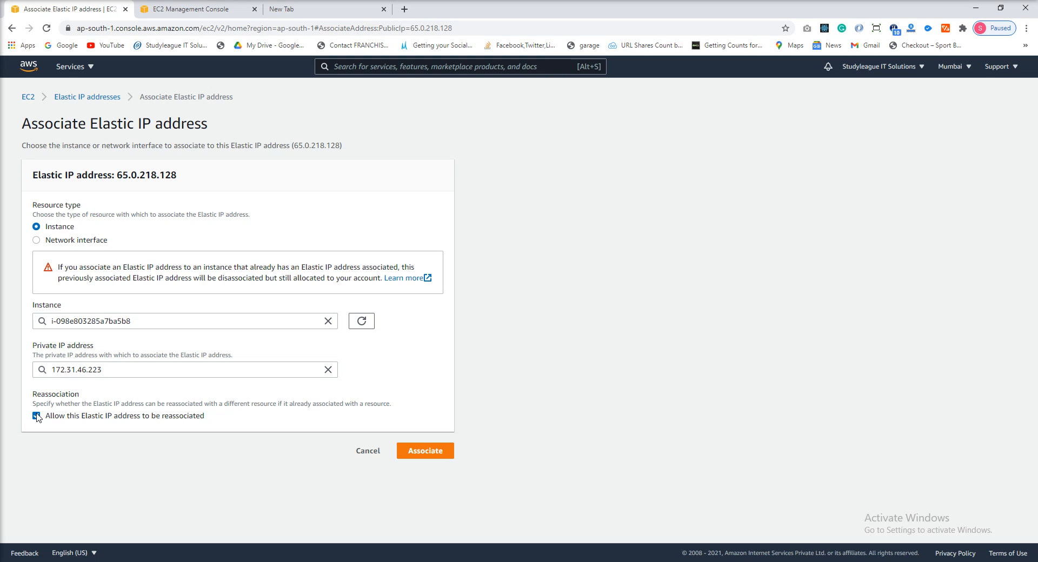
click(420, 454)
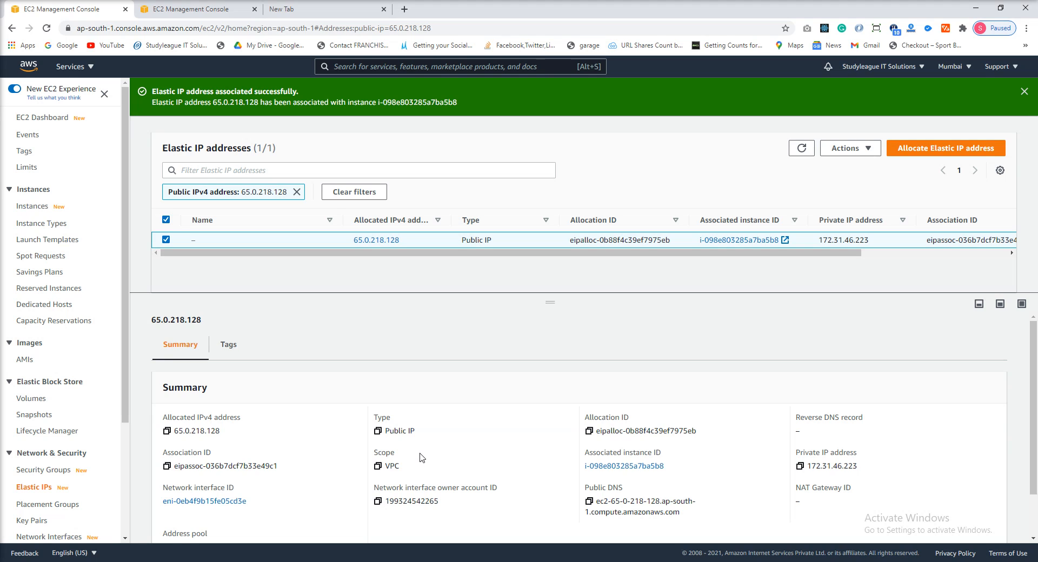
Step: Refresh the instances list and examine the public and Elastic IP addresses of the unnamed instance and of temp
click(187, 9)
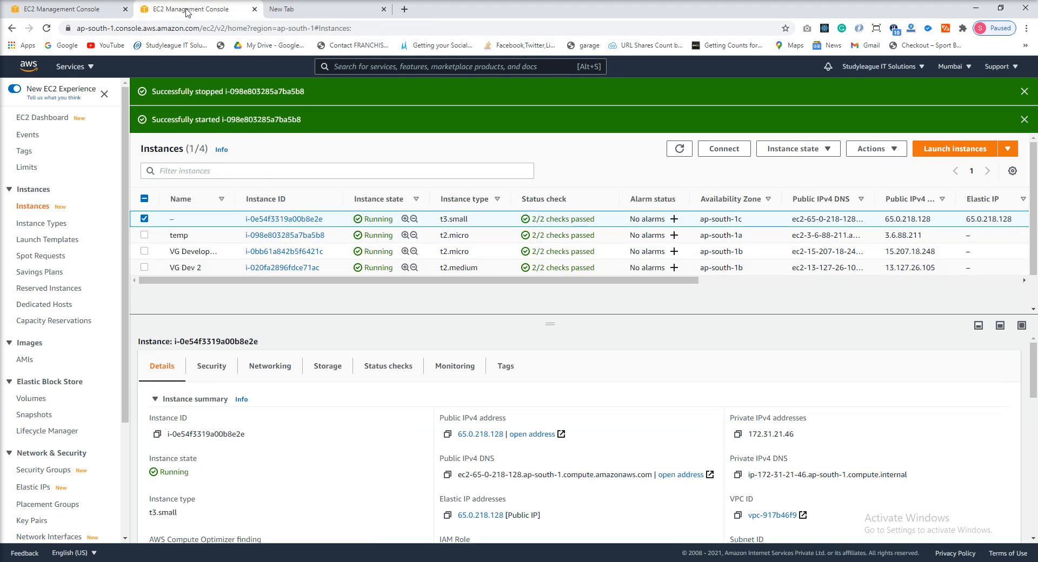
click(680, 151)
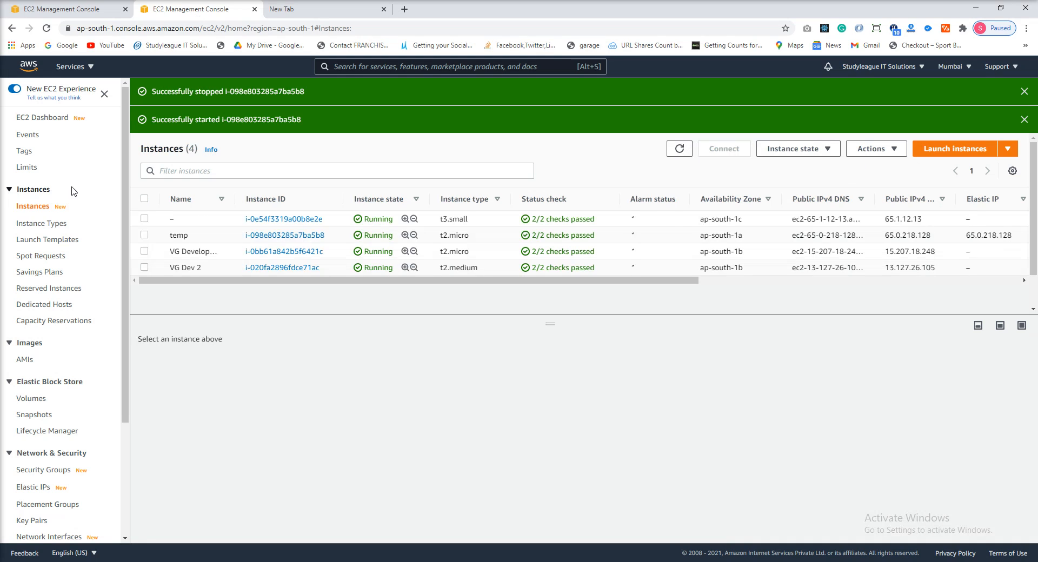
click(149, 220)
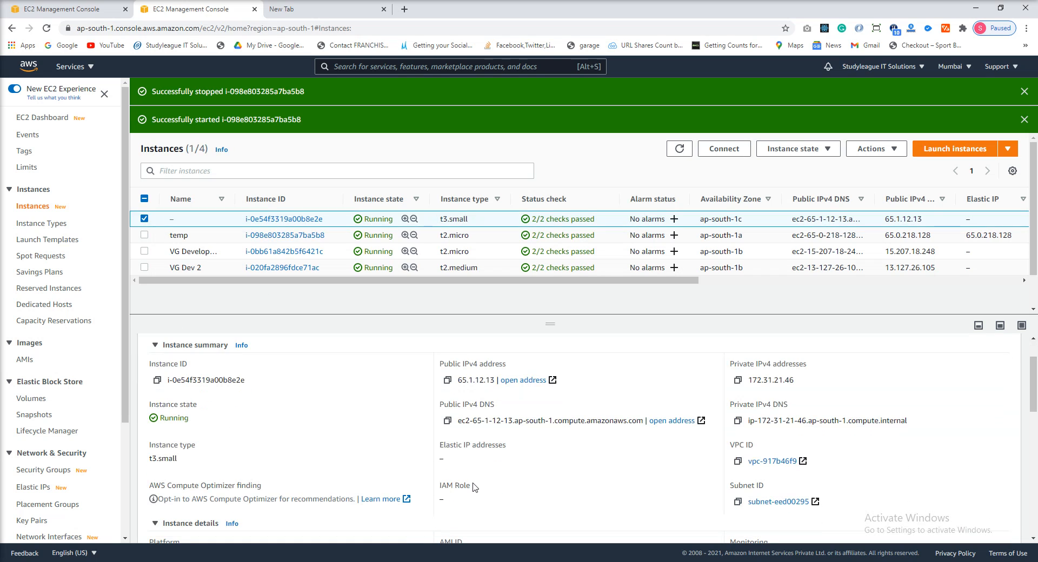
click(679, 152)
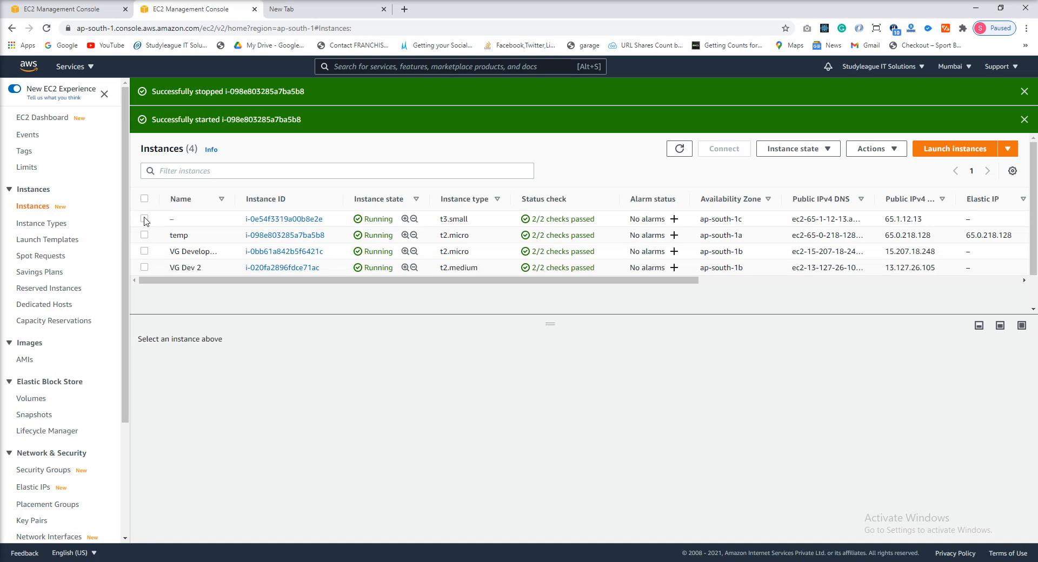
click(145, 218)
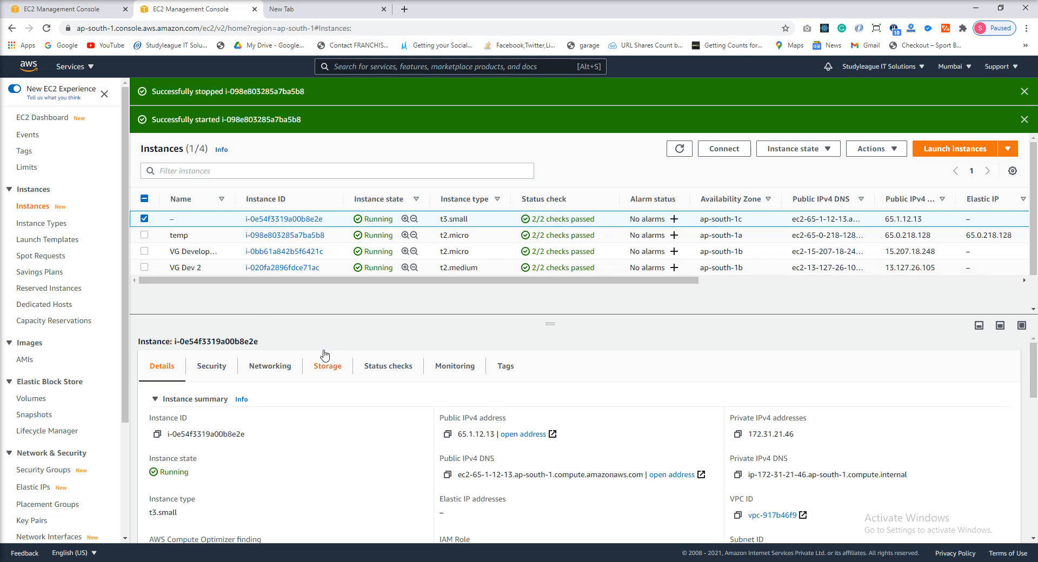
click(144, 235)
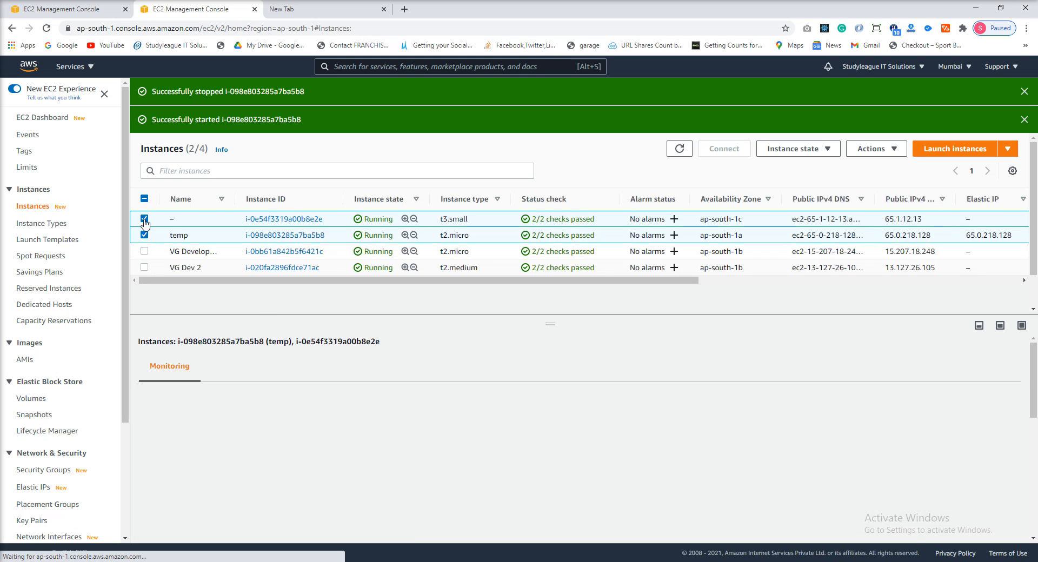
click(144, 219)
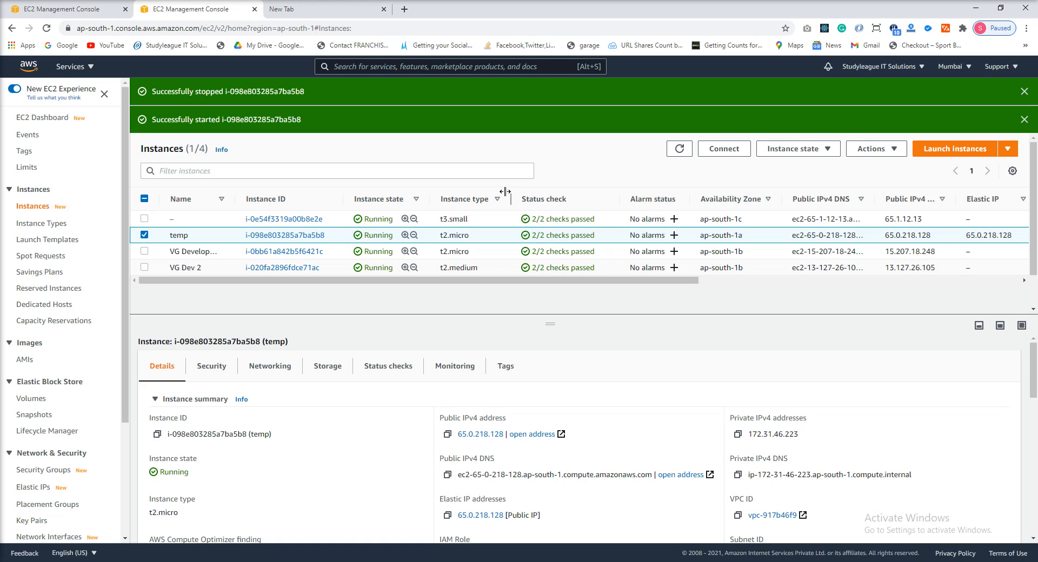
Step: Return to the Elastic IP addresses page and disassociate address 65.0.218.128 from the temp instance
click(93, 7)
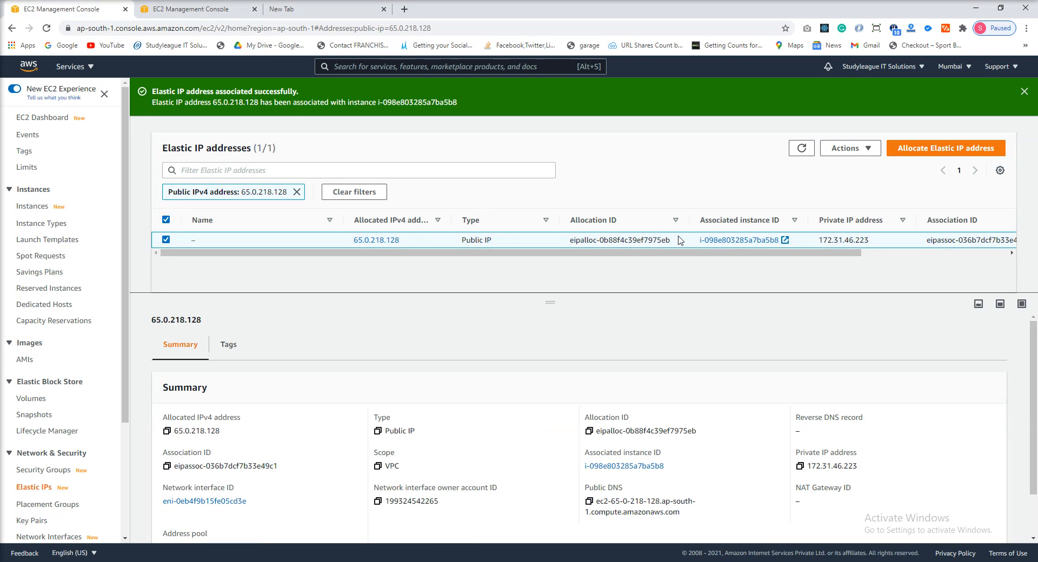
click(867, 155)
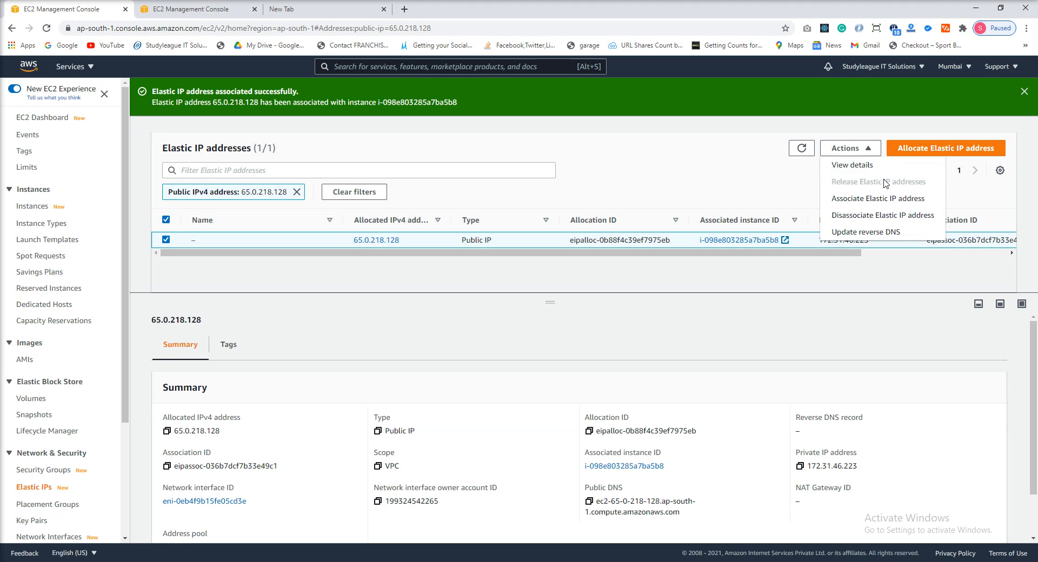
click(872, 216)
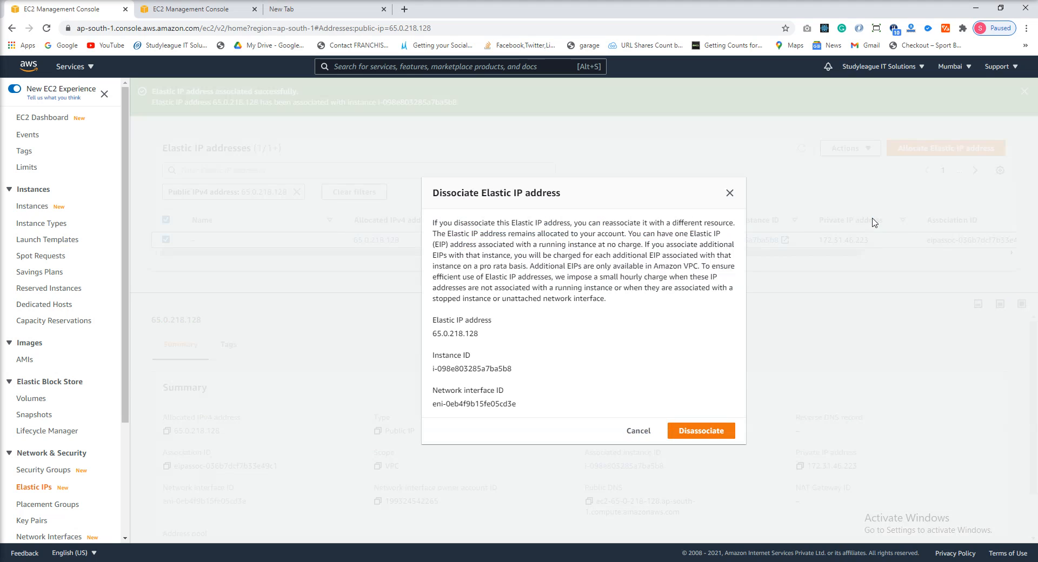
click(721, 430)
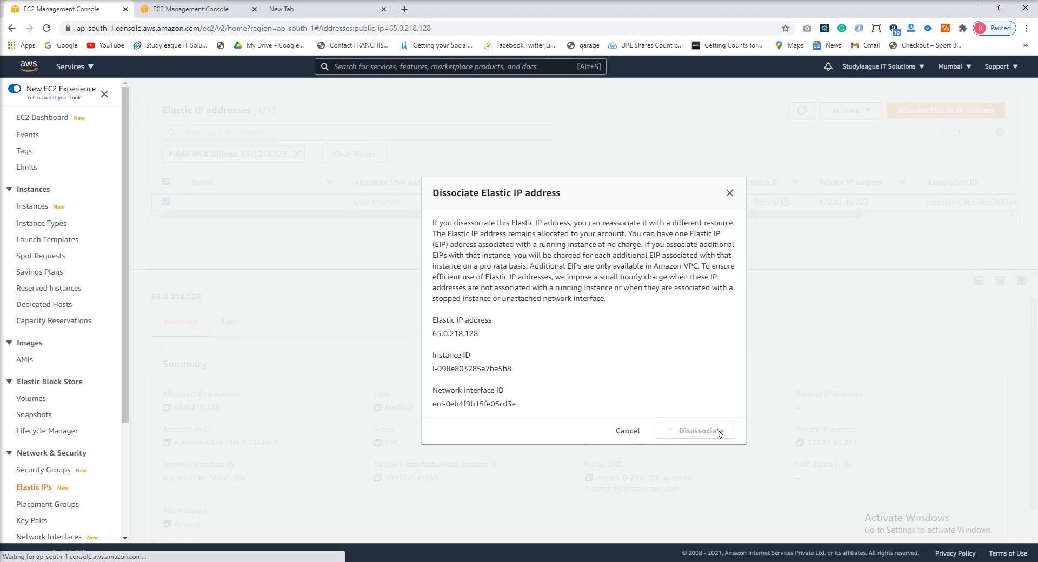
Step: Release Elastic IP address 65.0.218.128 from the account
click(860, 147)
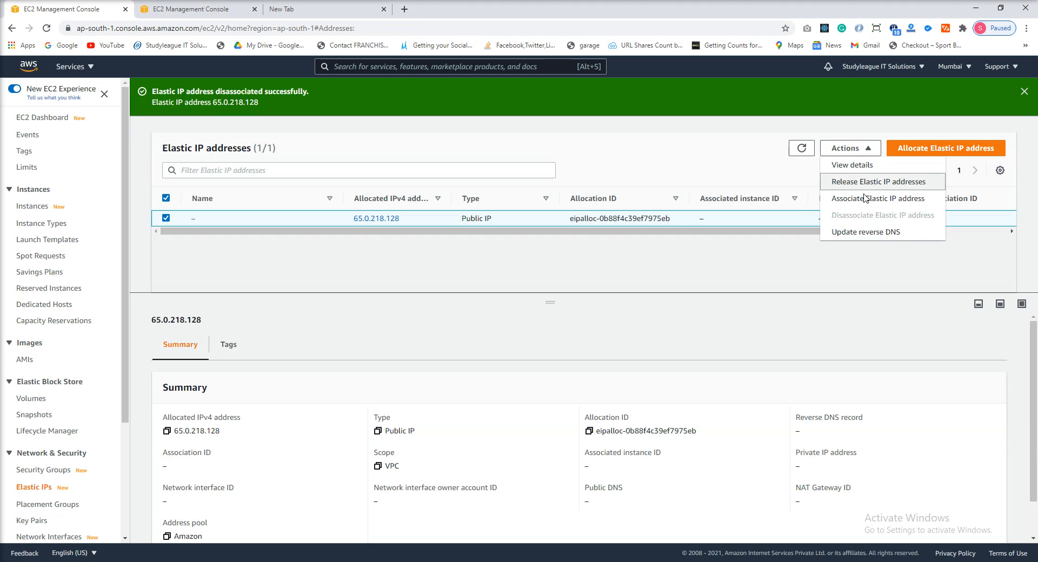
click(859, 182)
click(724, 367)
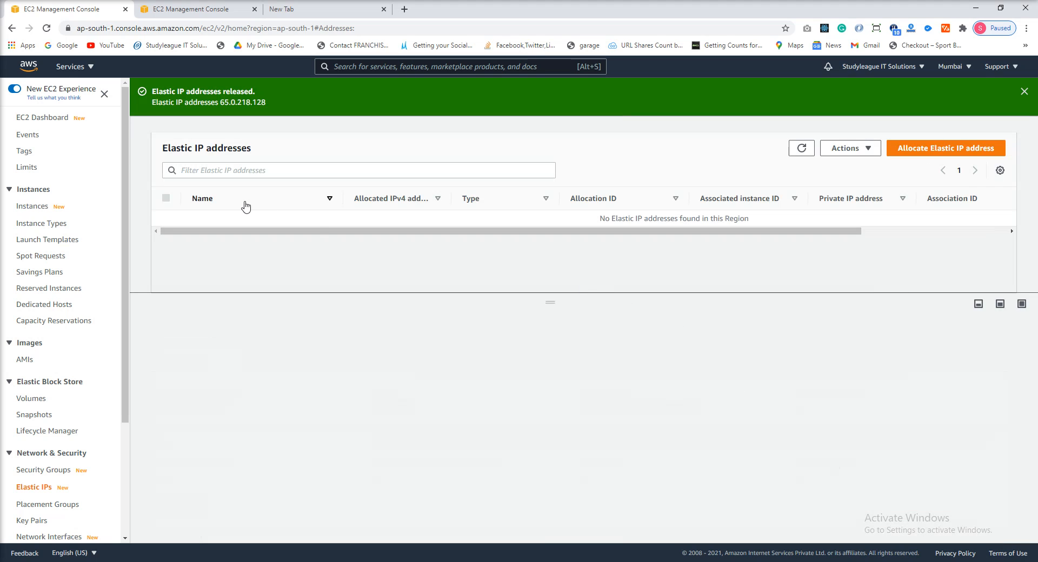
Step: Return to the instances list, refresh it, and select temp to check its public and Elastic IP addresses
click(186, 9)
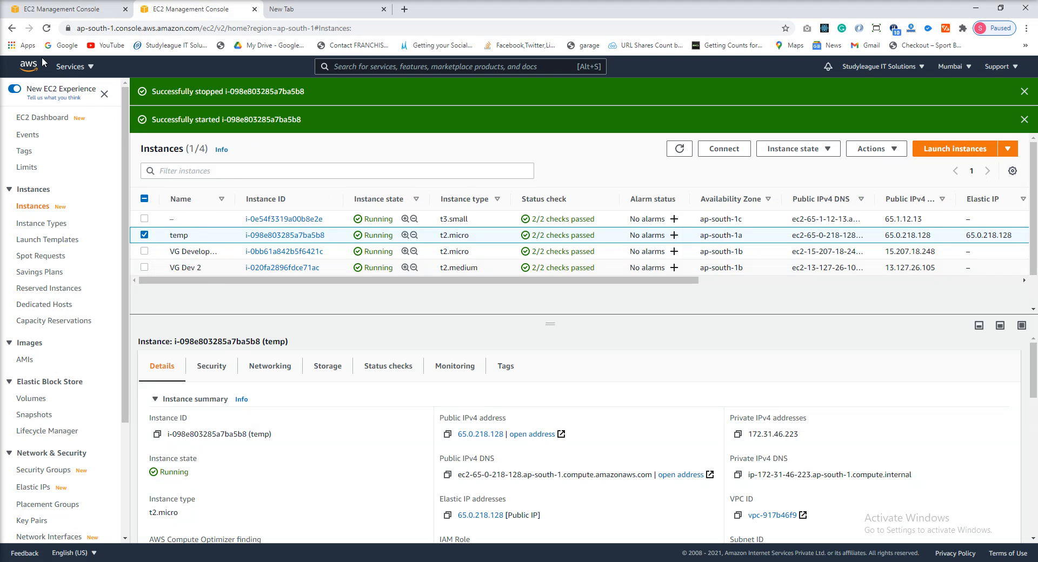
click(680, 150)
click(144, 235)
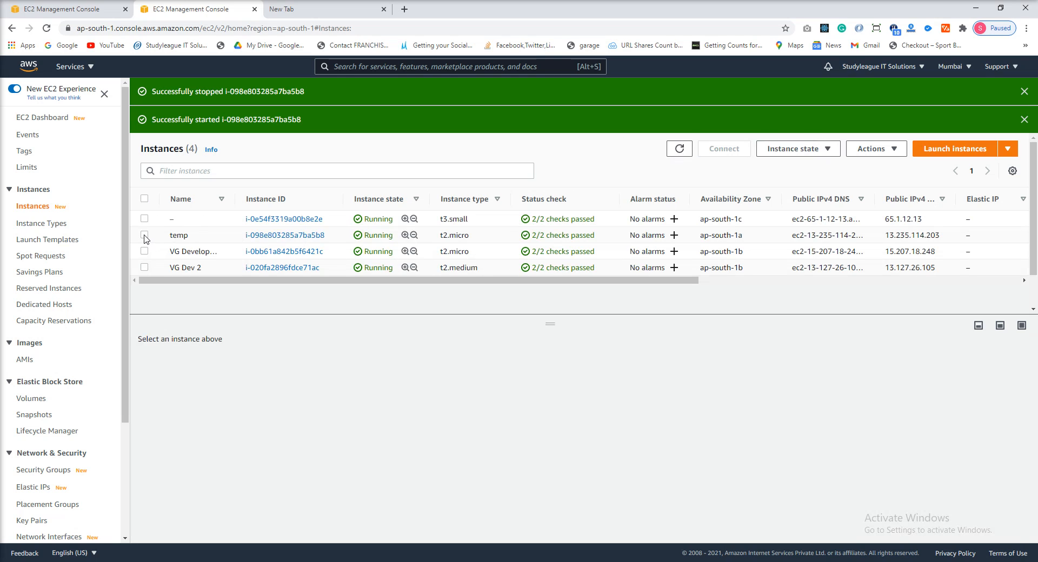